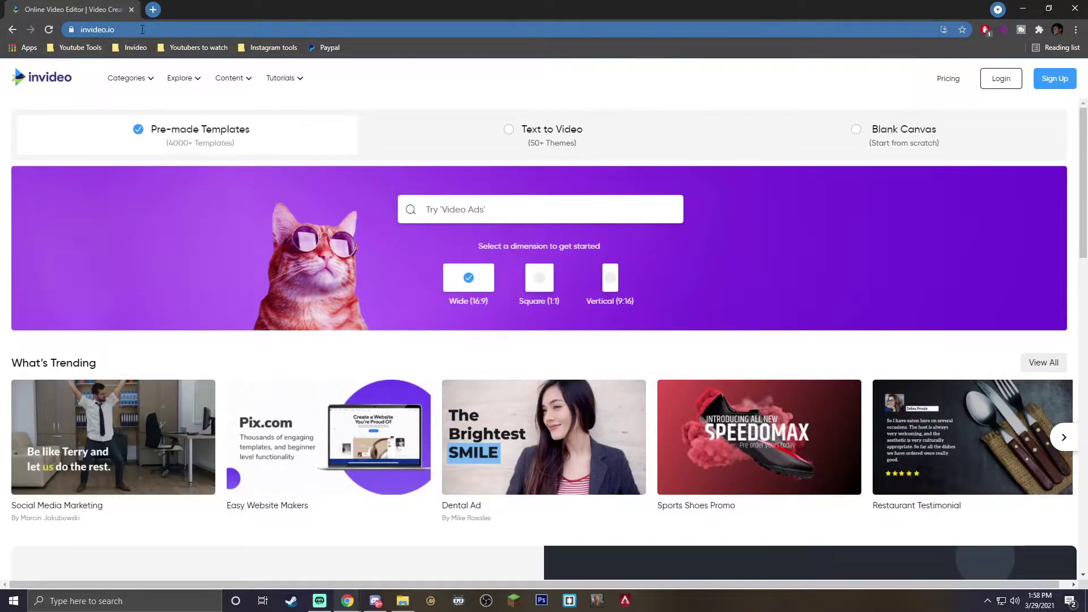
Sign up for a free InVideo account to reach the dashboard listing recent drafts.
left_click(1054, 82)
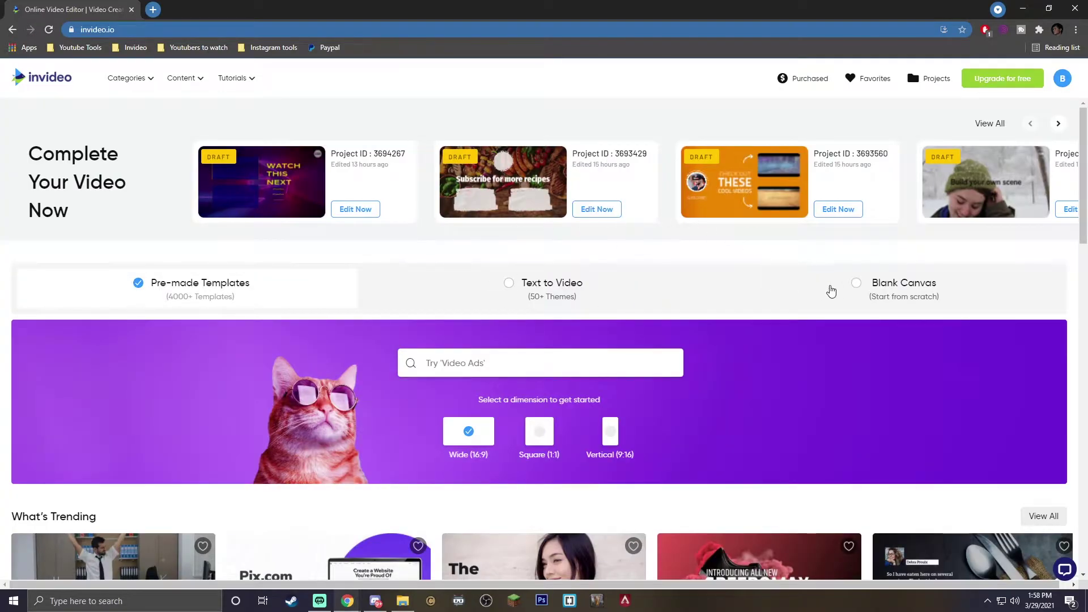
Create a Blank Canvas video in Wide (16:9) format after briefly trying Vertical 9:16.
left_click(837, 290)
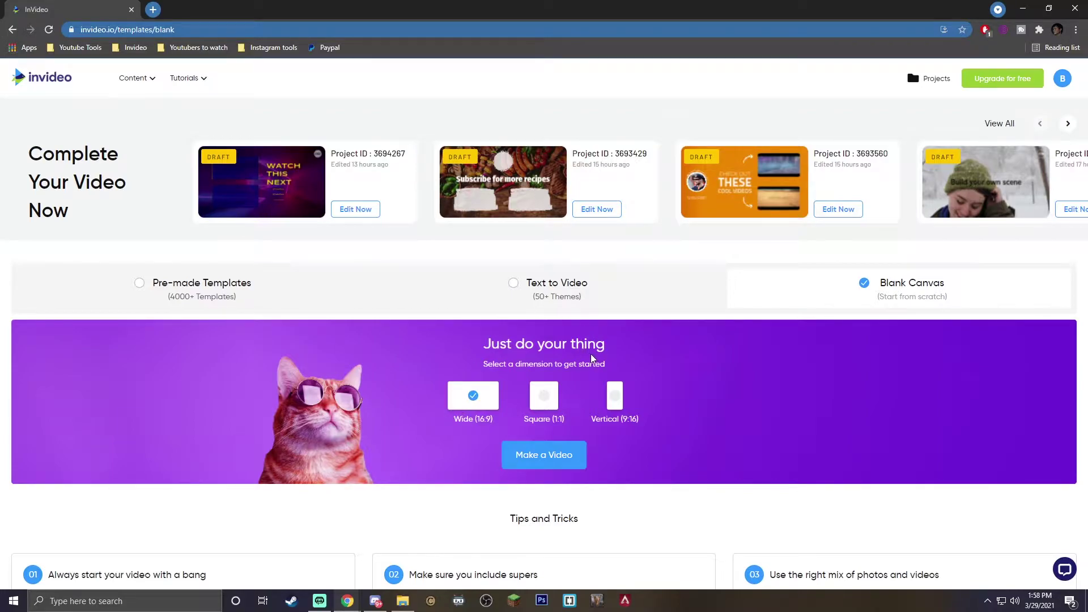
left_click(612, 386)
scroll(598, 374, "down", 1)
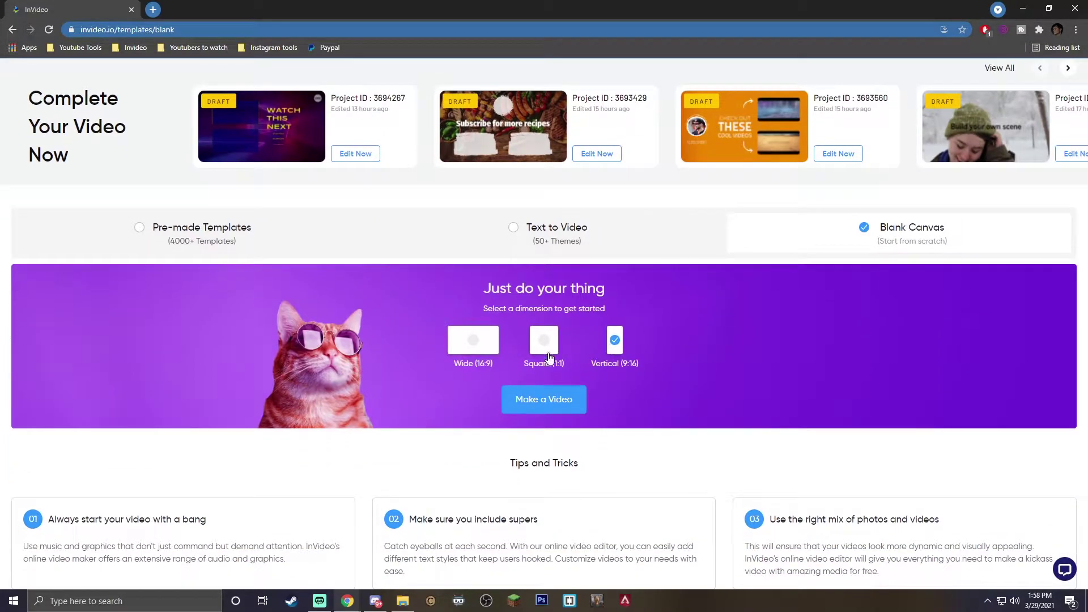
left_click(485, 345)
left_click(527, 399)
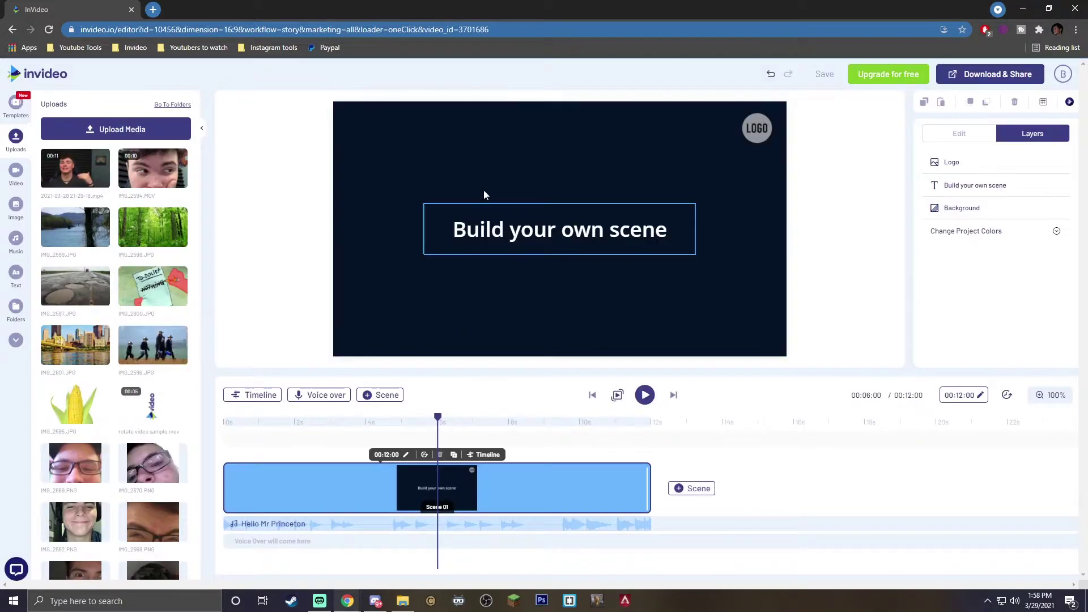
Delete the 'Build your own scene' text and logo, then drop the gameplay upload onto the canvas.
left_click(589, 249)
key("Delete")
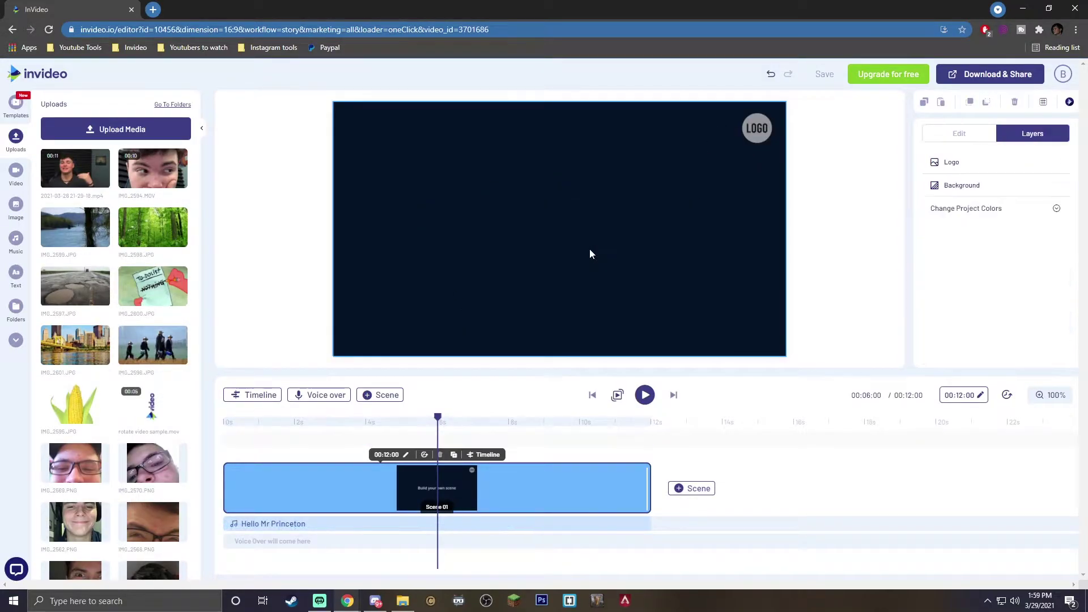
left_click(762, 138)
key("Delete")
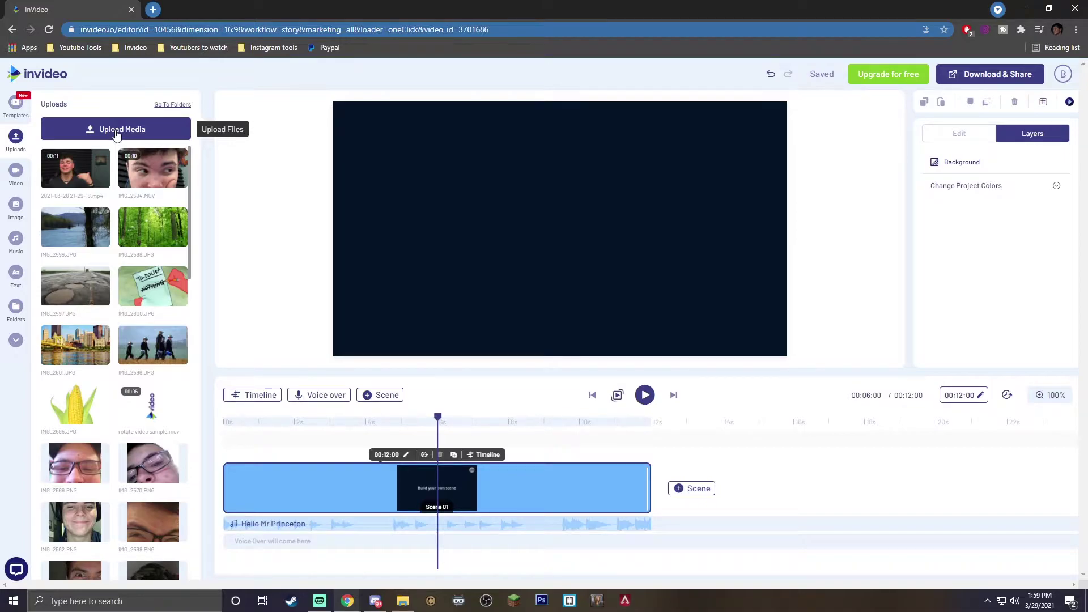
scroll(133, 276, "down", 10)
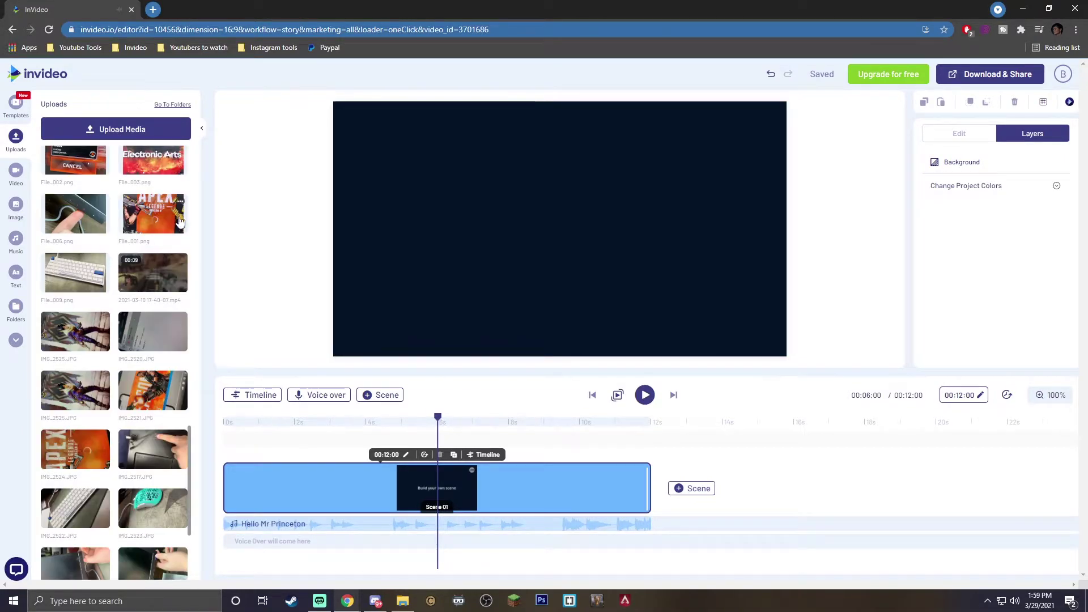
left_click_drag(128, 263, 469, 178)
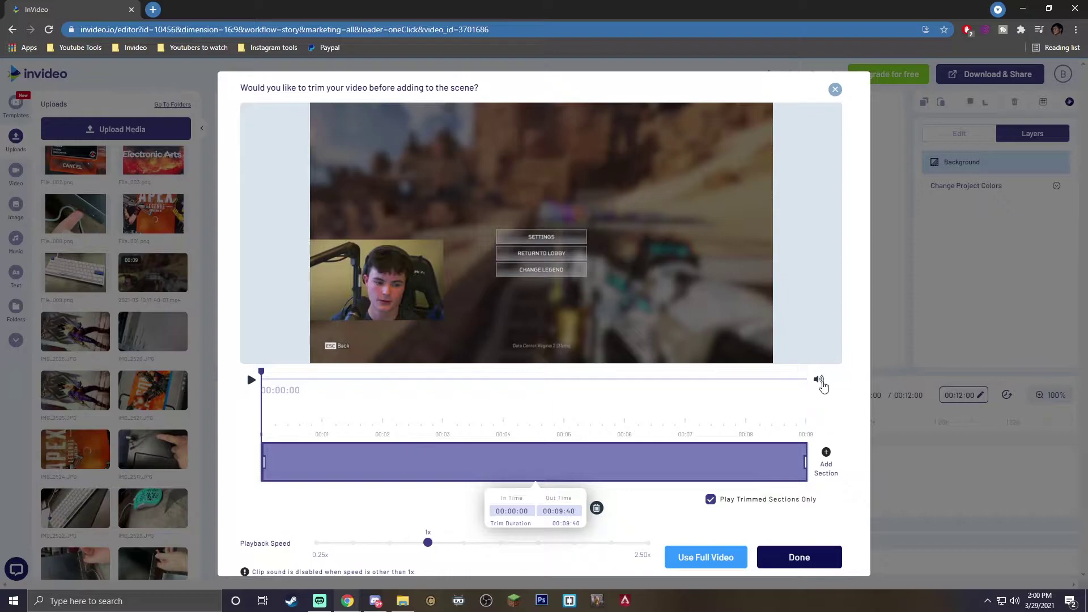
Mute the gameplay clip, test trims and sections, then add the full 09:40 video untrimmed.
left_click(819, 380)
left_click_drag(805, 464, 866, 483)
left_click_drag(263, 463, 214, 465)
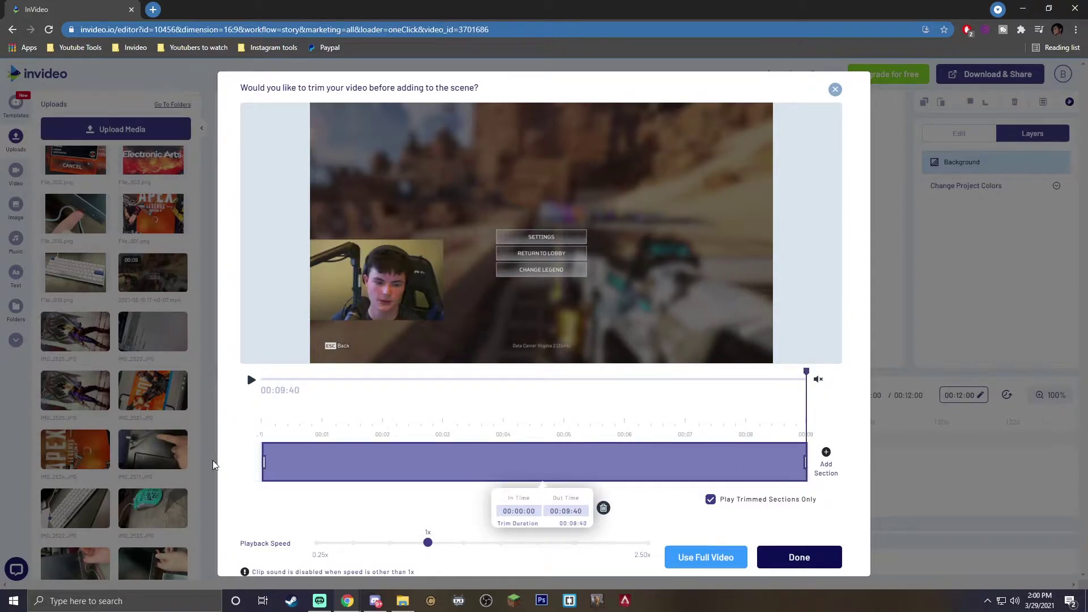
left_click(827, 460)
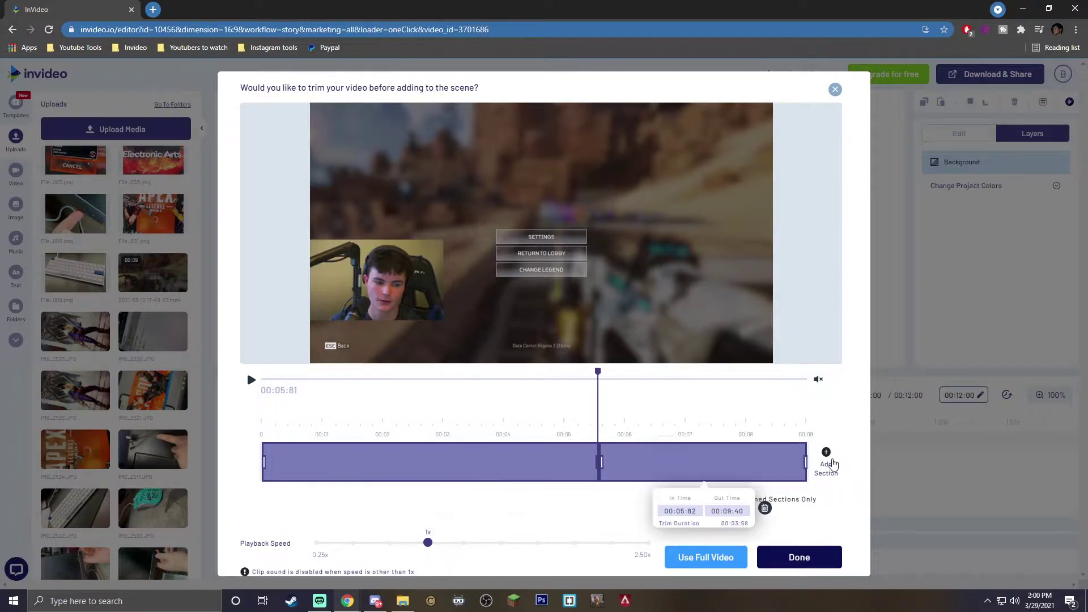
left_click_drag(601, 457, 673, 459)
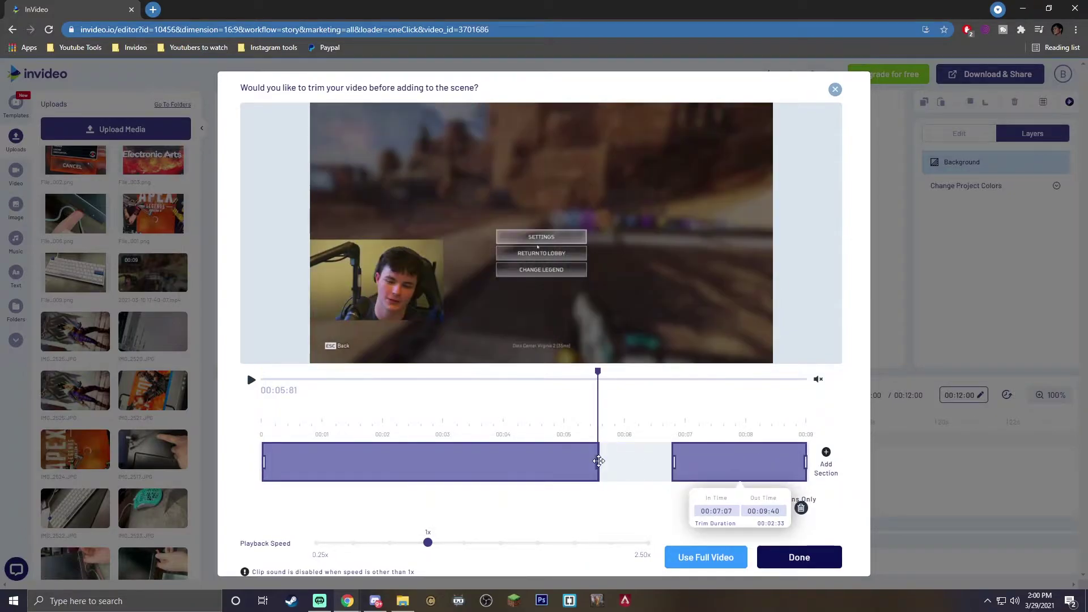
left_click(524, 458)
left_click_drag(598, 462, 453, 473)
mouse_move(437, 547)
left_mouse_down()
mouse_move(617, 547)
mouse_move(437, 546)
left_mouse_up()
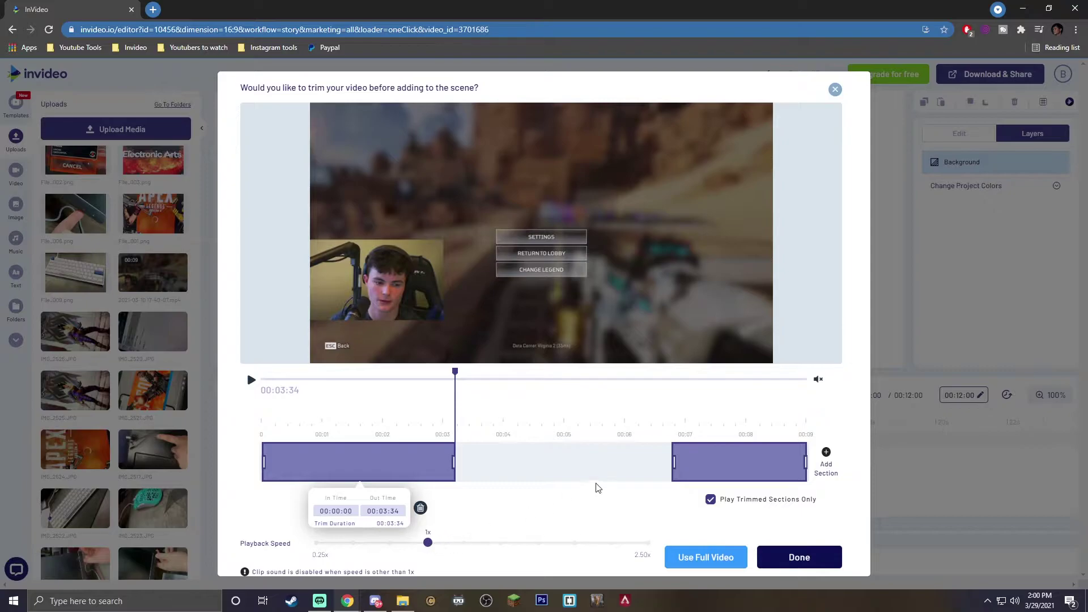
left_click_drag(453, 462, 671, 461)
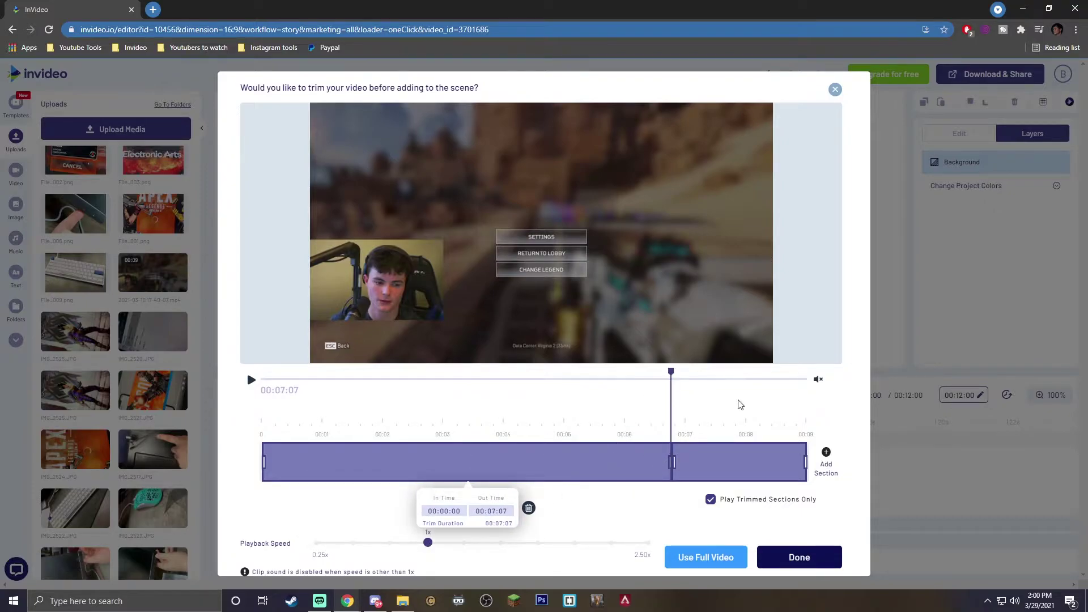
left_click(708, 555)
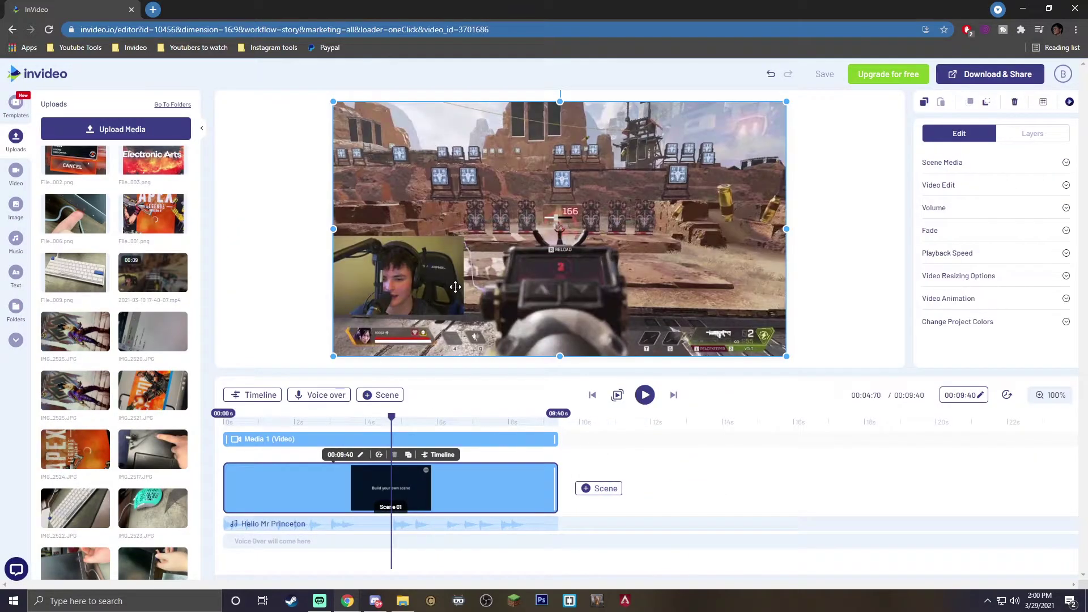
Preview the 09:40 gameplay scene and bring up the Blank Scene / From Template choices.
left_click(459, 382)
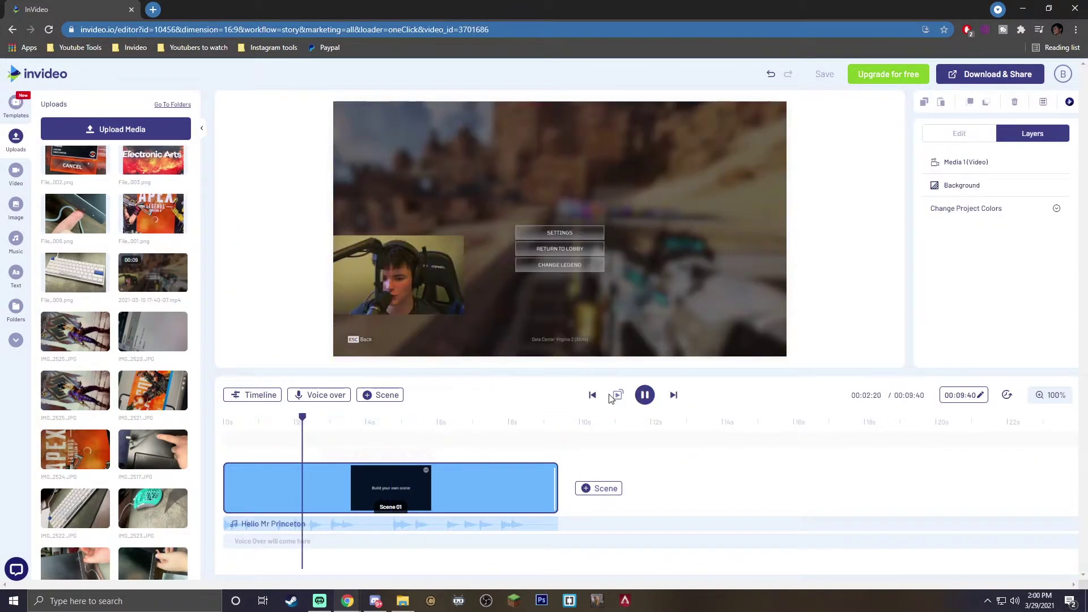
key("space")
key("space")
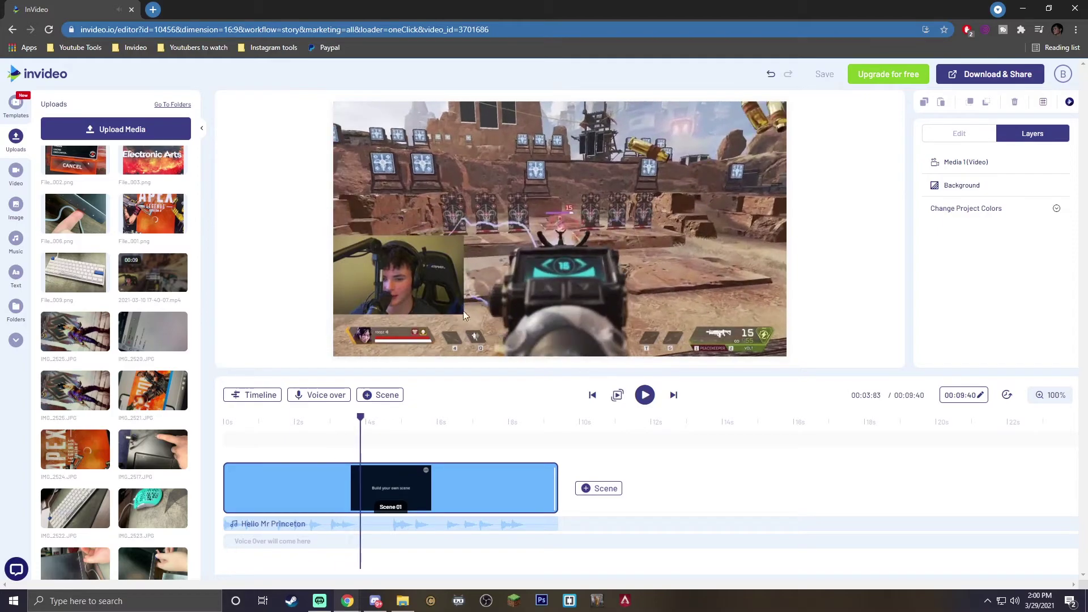
scroll(129, 351, "down", 10)
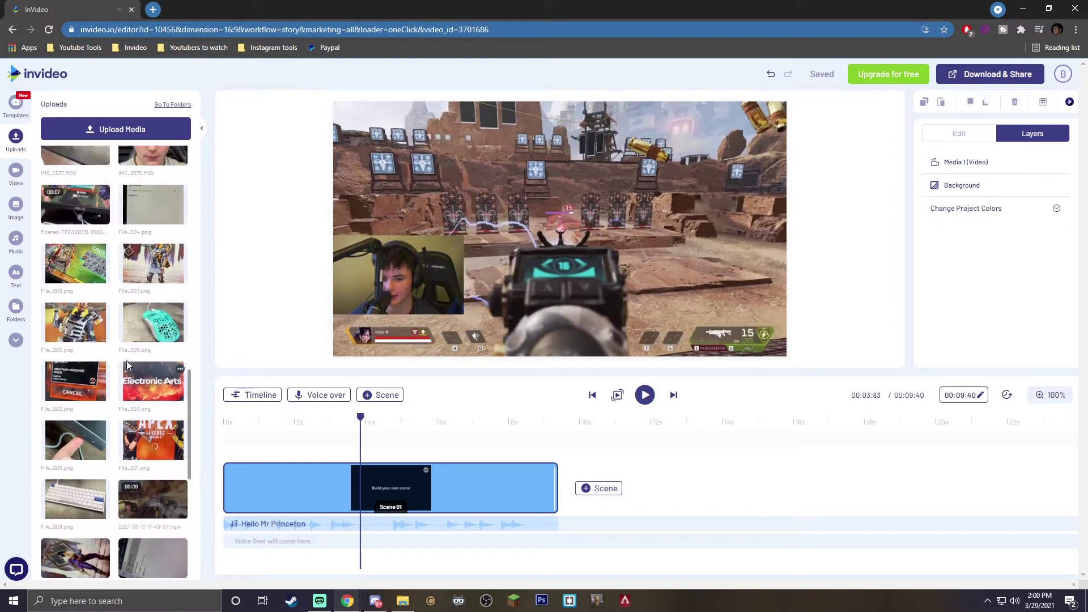
scroll(131, 337, "up", 10)
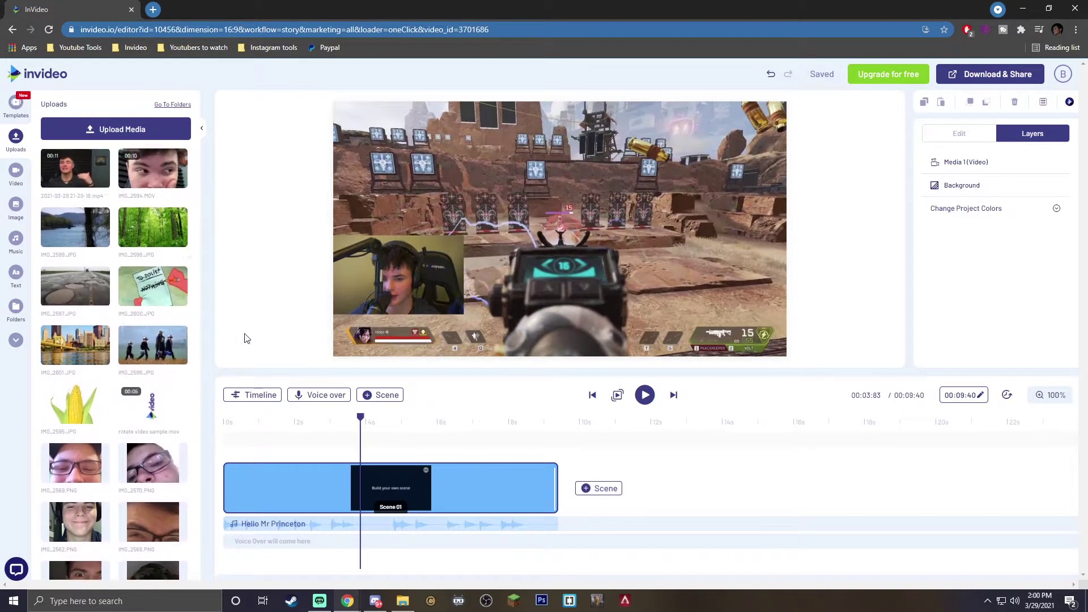
mouse_move(609, 486)
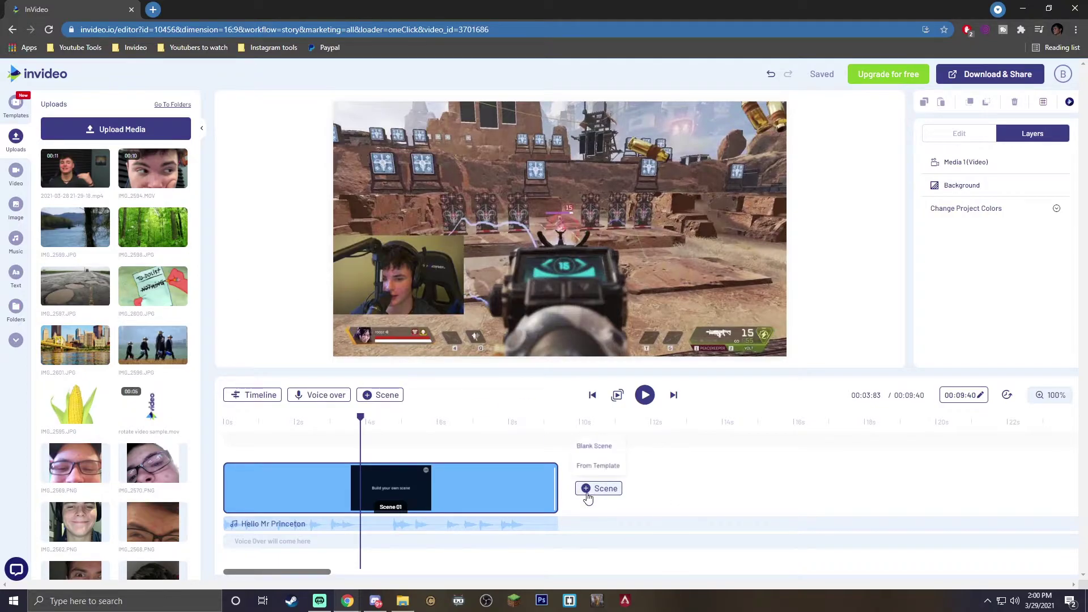
Add a blank second scene and delete its 'Build your own scene' placeholder text.
left_click(598, 451)
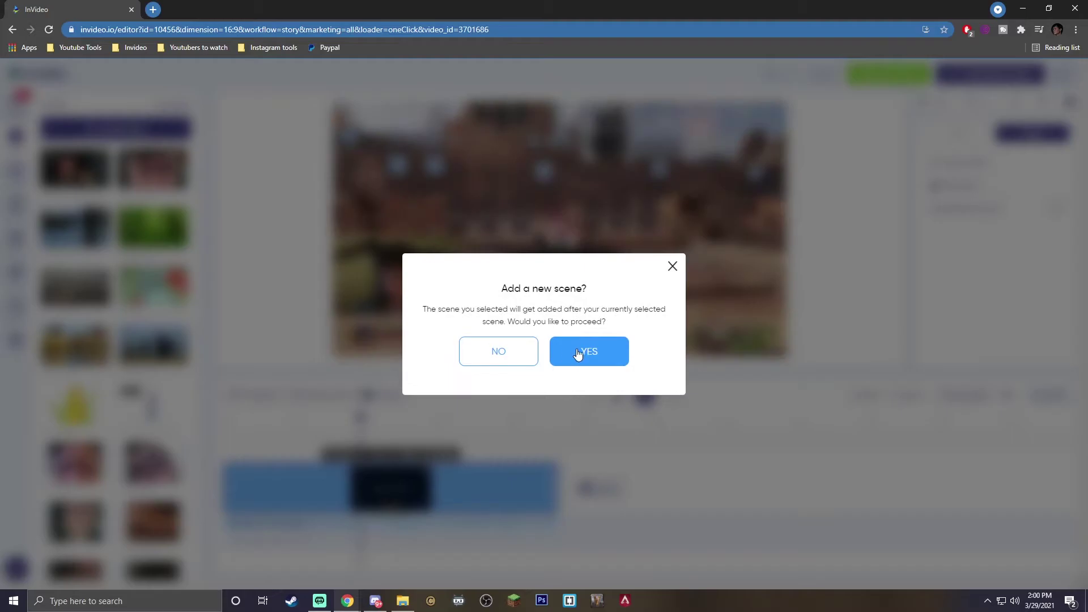
left_click(578, 354)
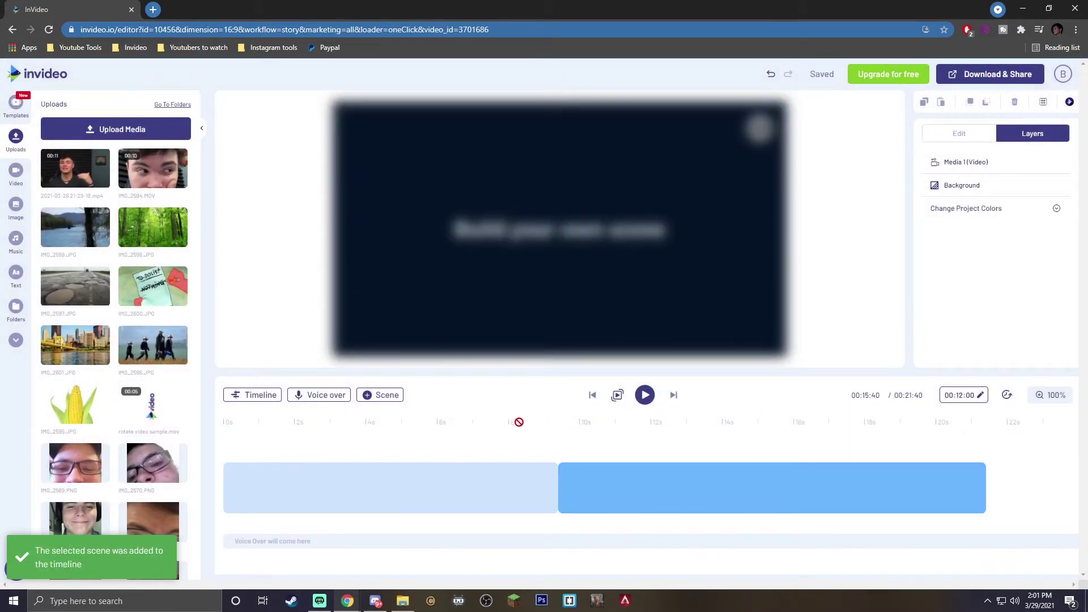
left_click(579, 246)
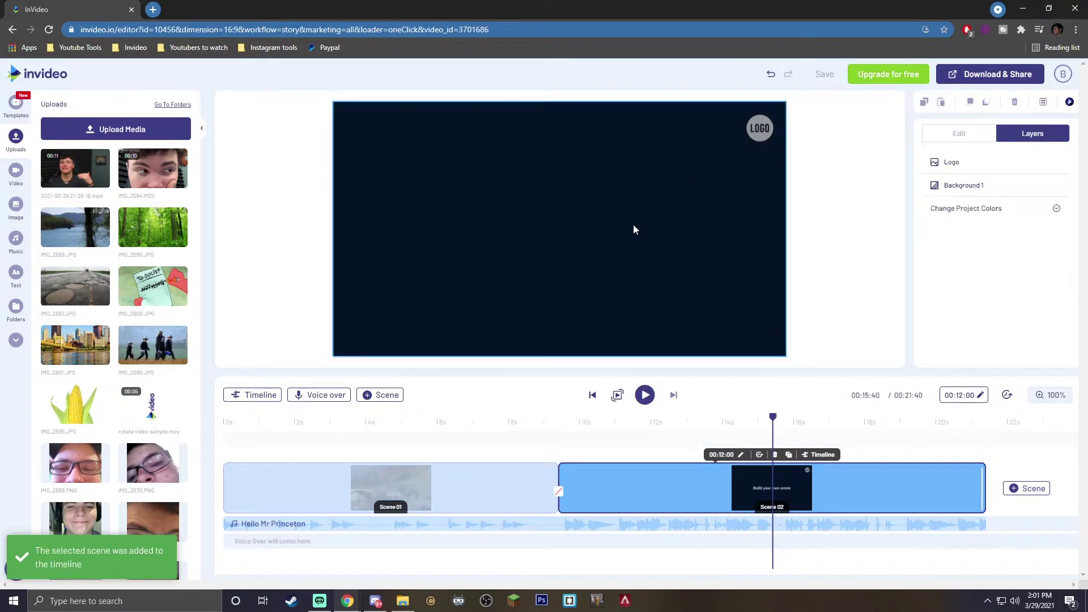
key("Delete")
left_click(744, 127)
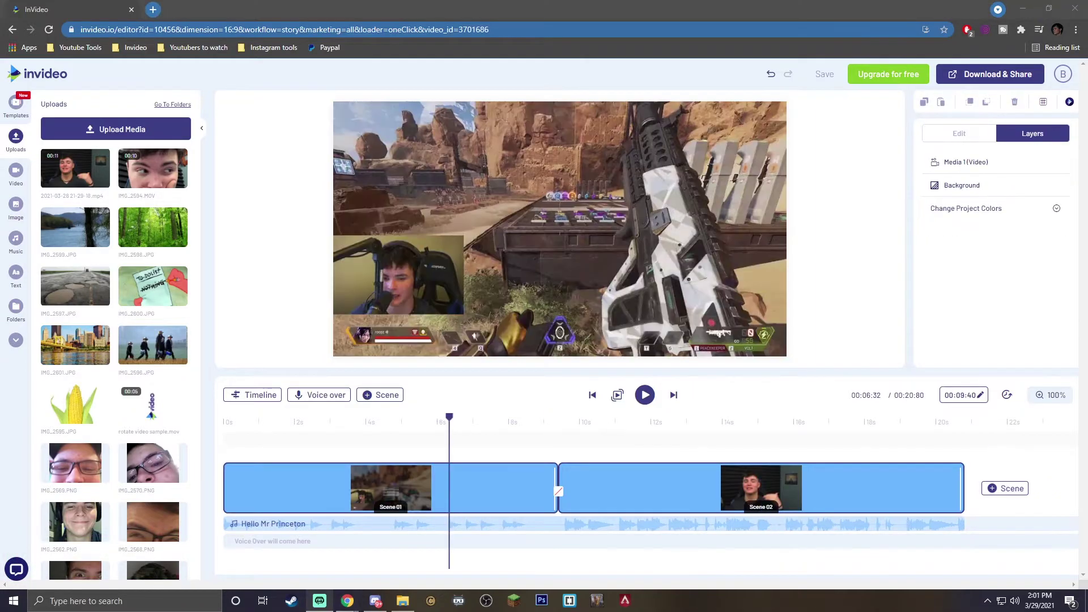
Preview from about 3 seconds and select the Hello Mr Princeton music track.
left_click_drag(449, 417, 339, 417)
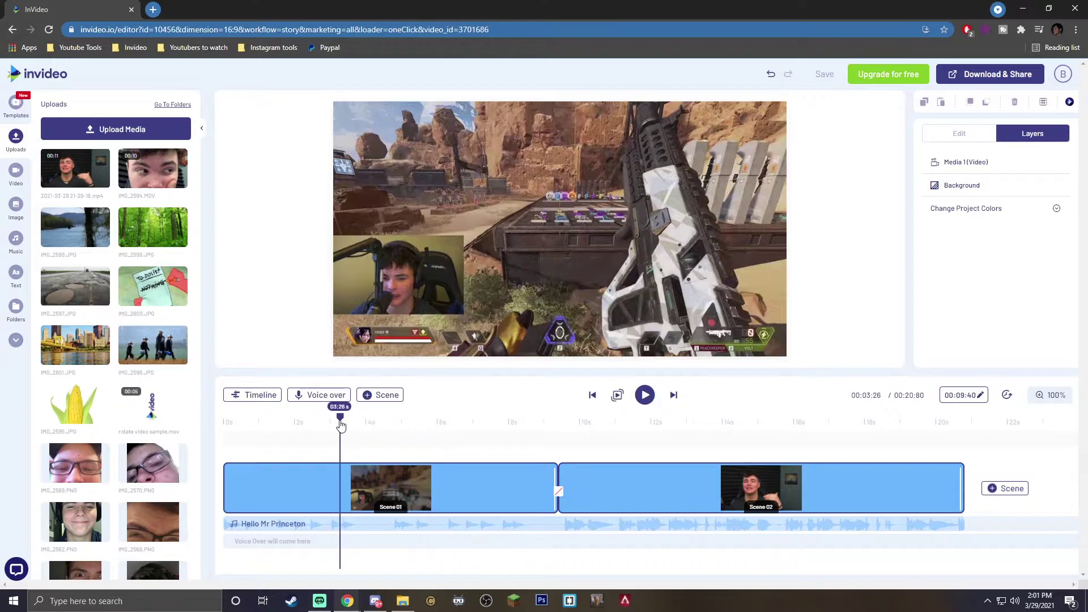
key("space")
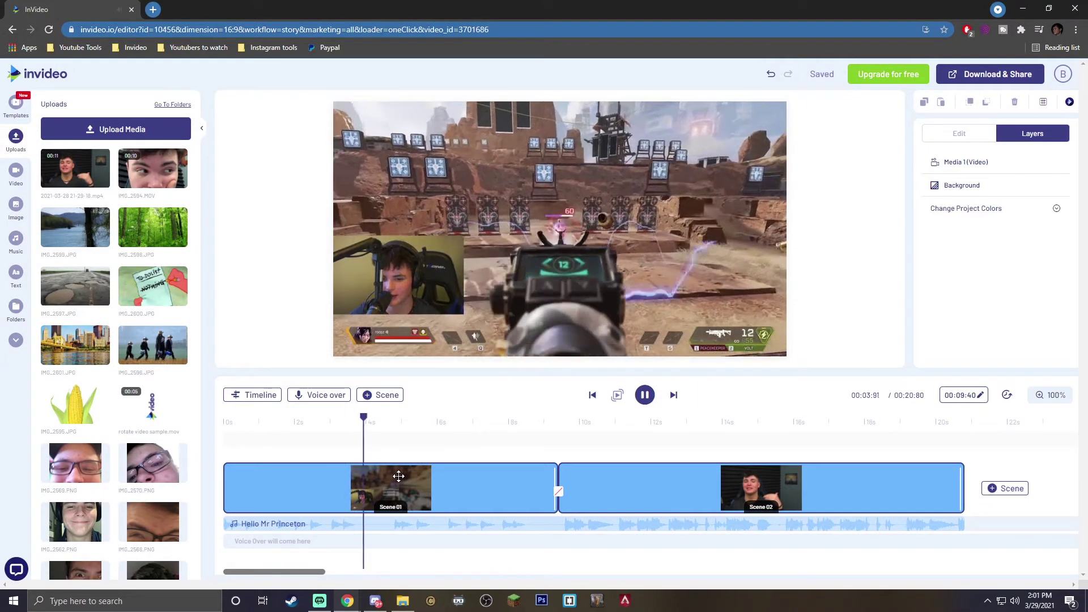
key("space")
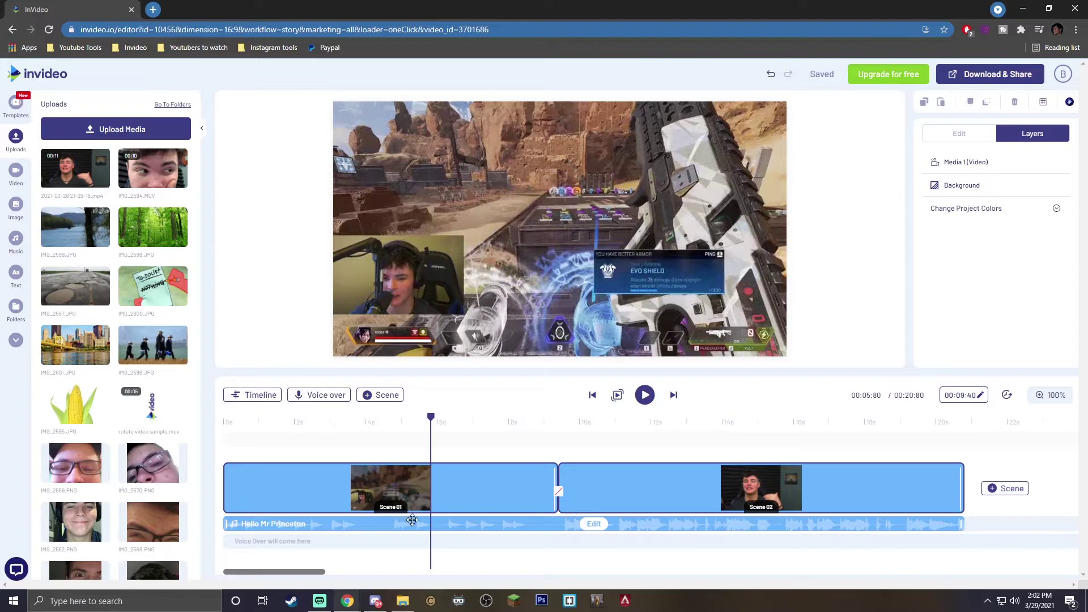
left_click(371, 524)
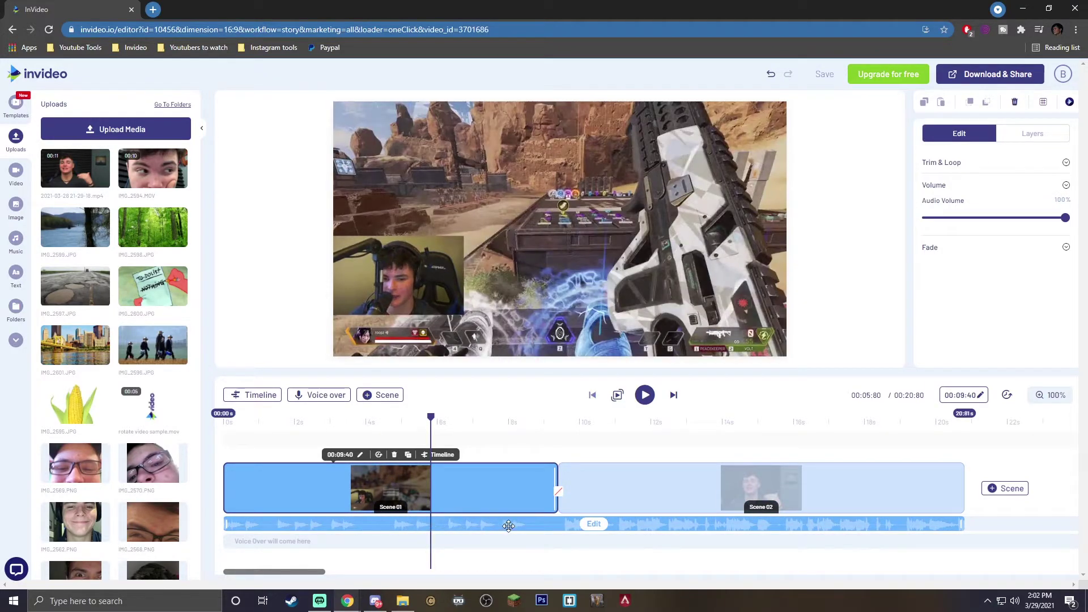
Delete the Hello Mr Princeton track, preview the music-free video, and show the music genres.
key("Delete")
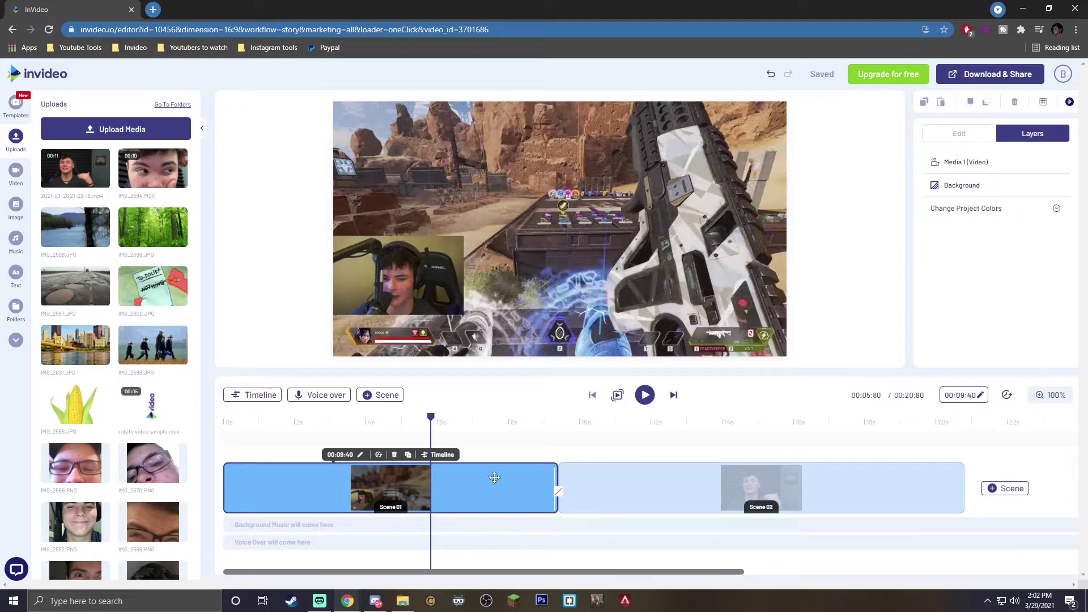
key("space")
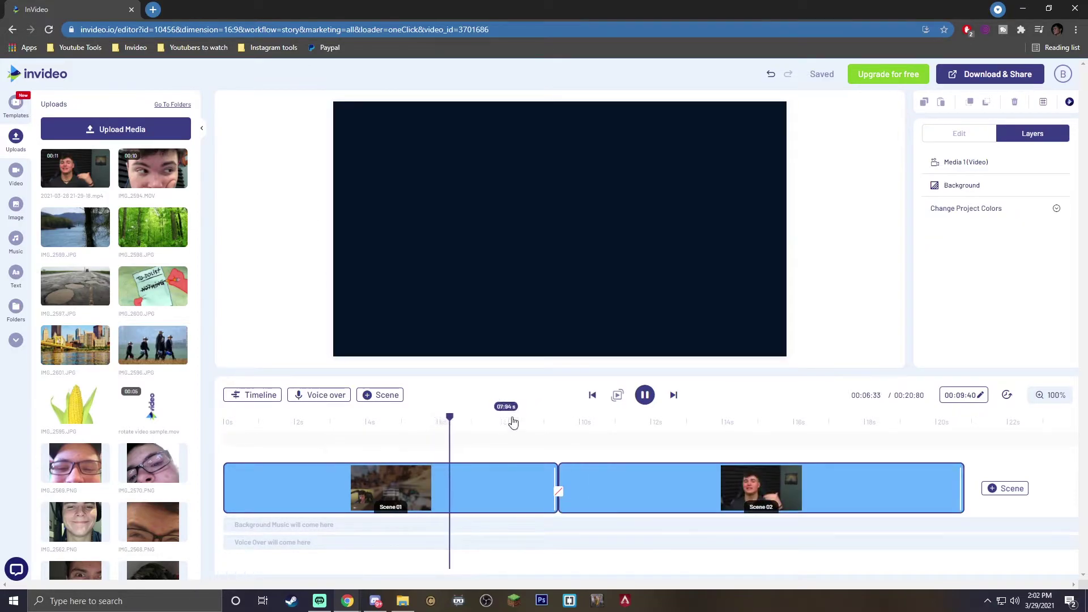
key("space")
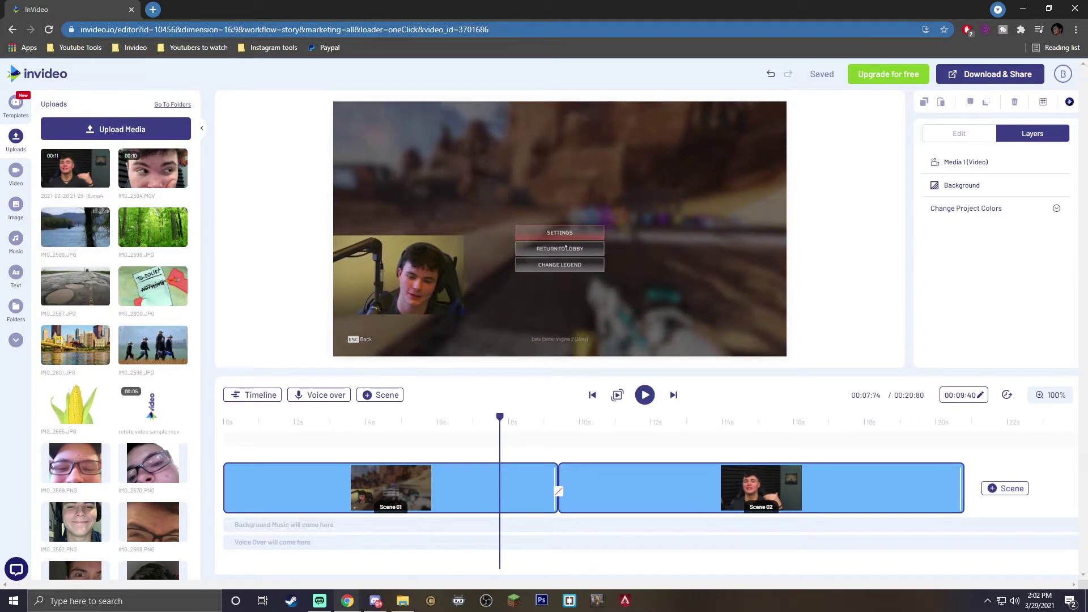
left_click(13, 250)
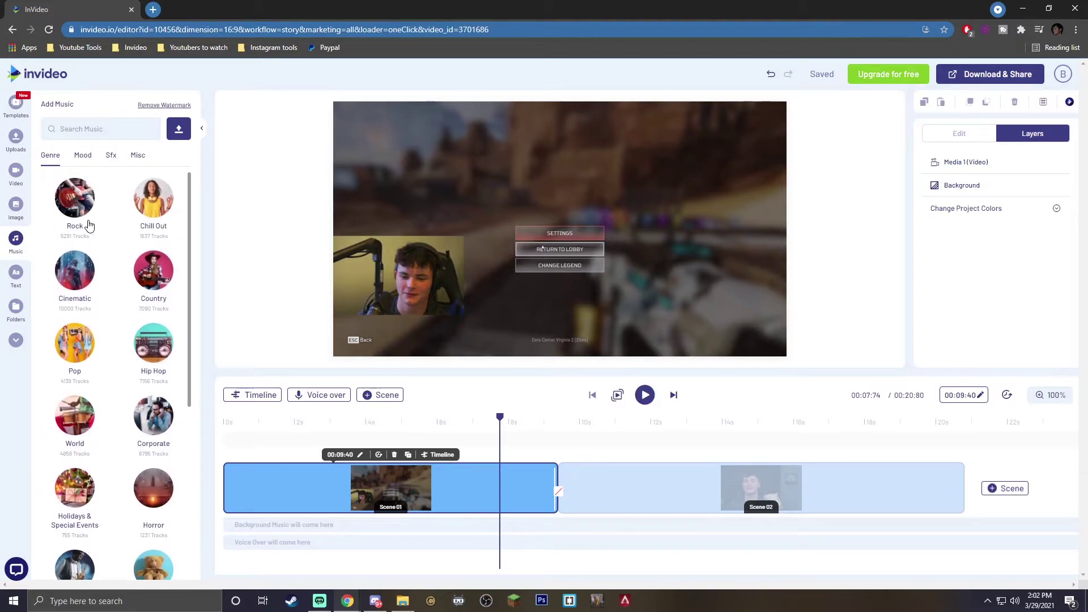
Add Rock song Break The Road (30sec), preview it, and select Scene 02.
scroll(89, 225, "down", 5)
scroll(101, 253, "up", 5)
scroll(148, 240, "down", 5)
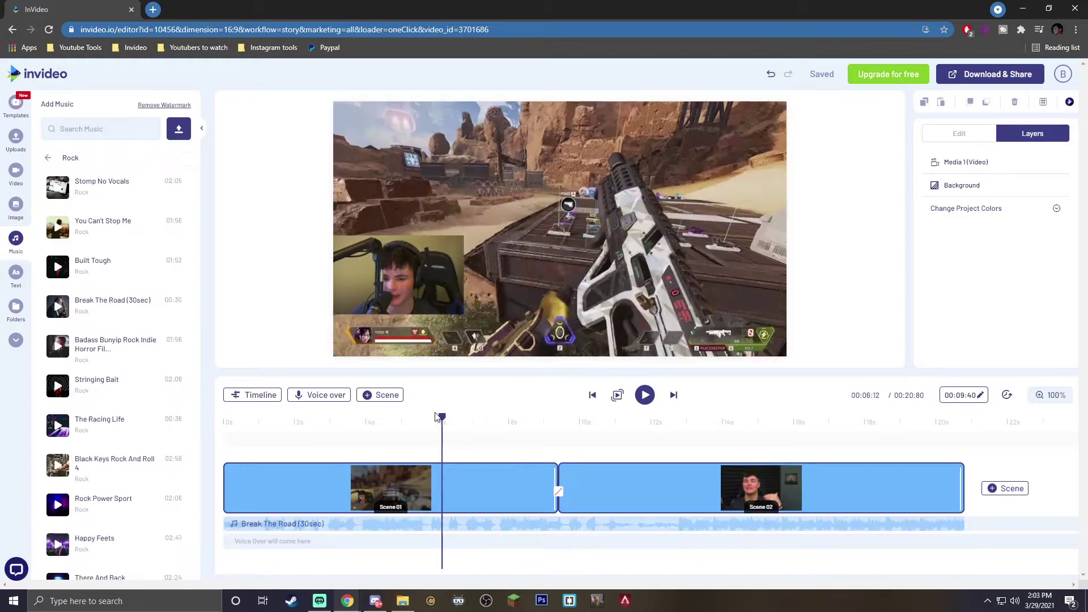
key("space")
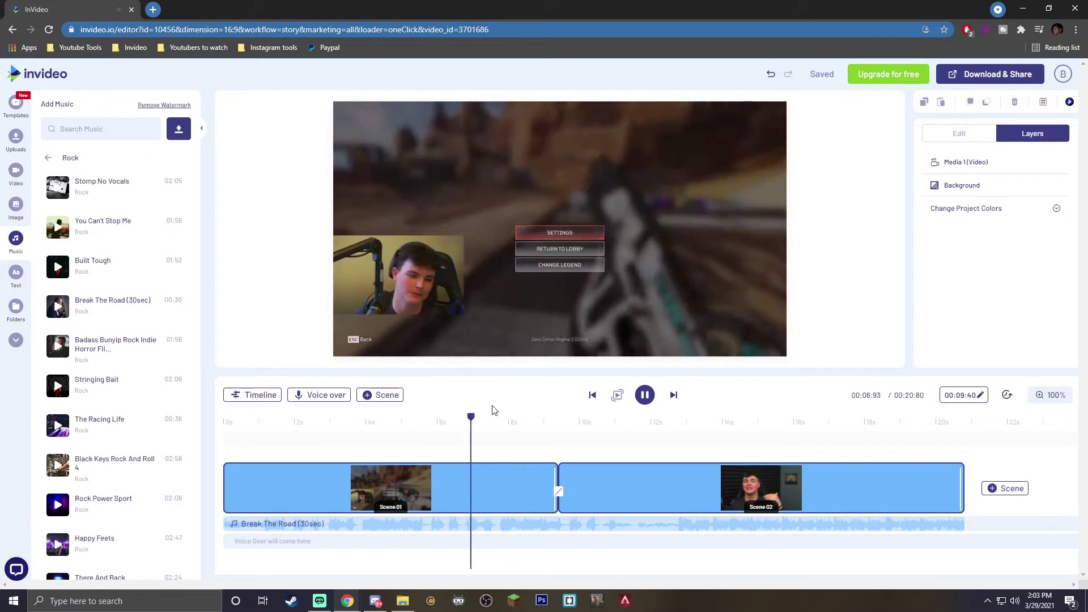
key("space")
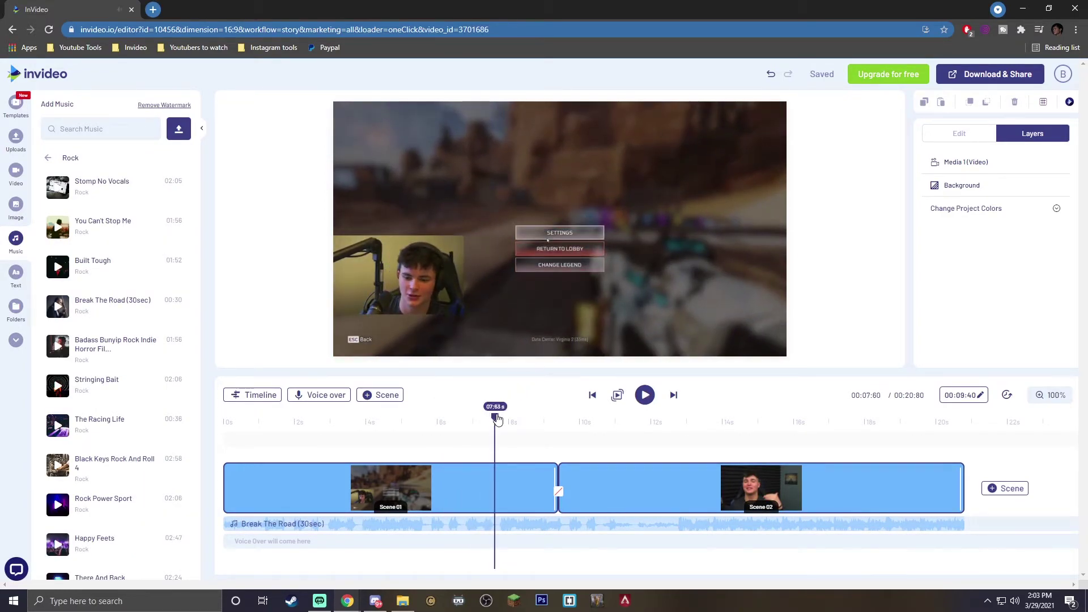
left_click_drag(496, 415, 697, 417)
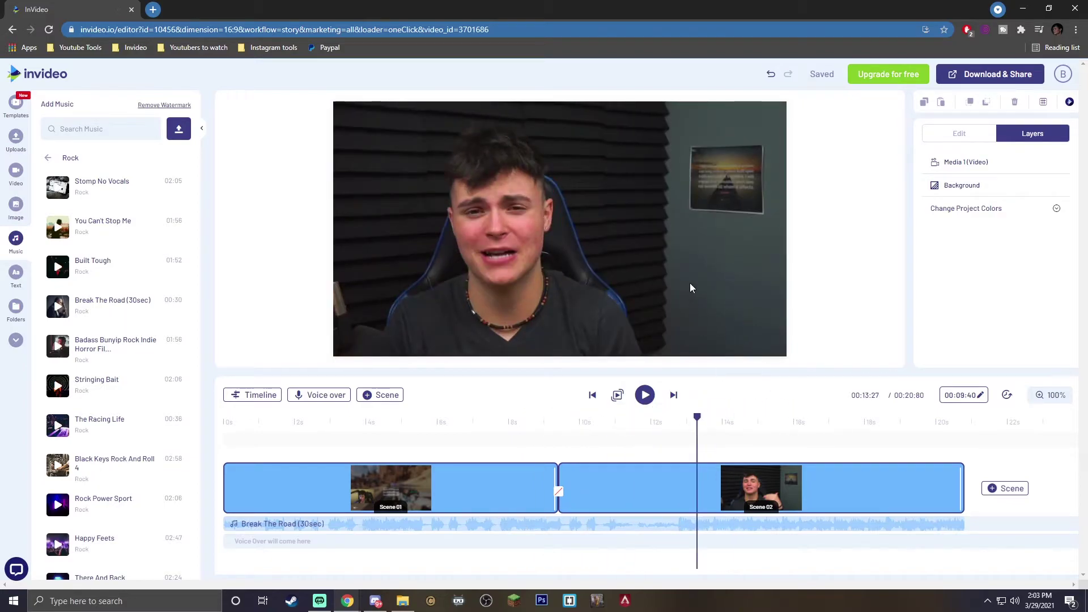
left_click(697, 480)
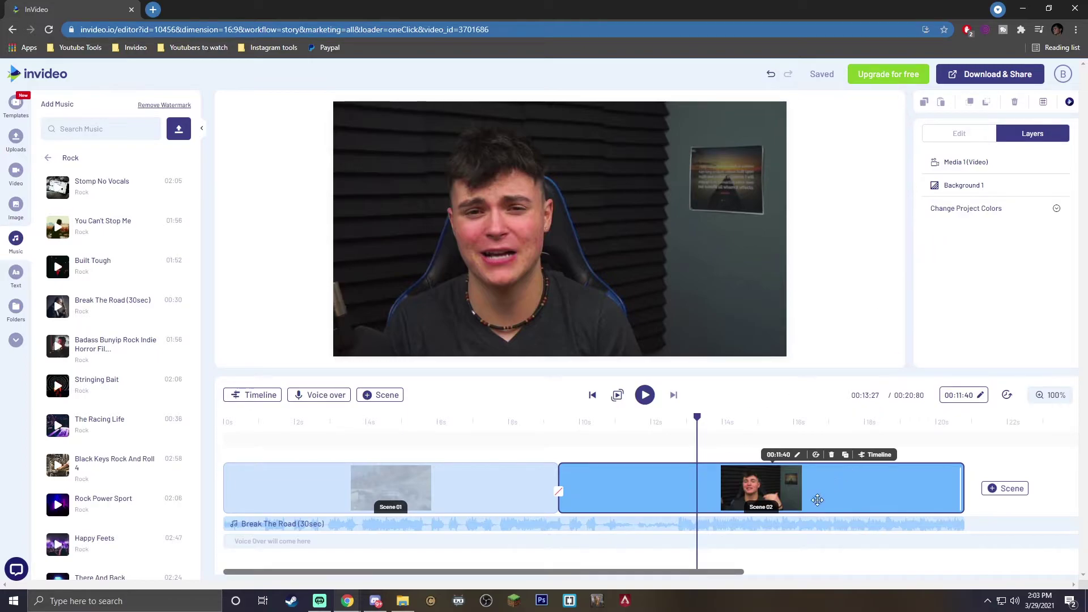
Switch the face-cam clip's Volume On under Video Edit and preview Scene 02's audio.
left_click(964, 162)
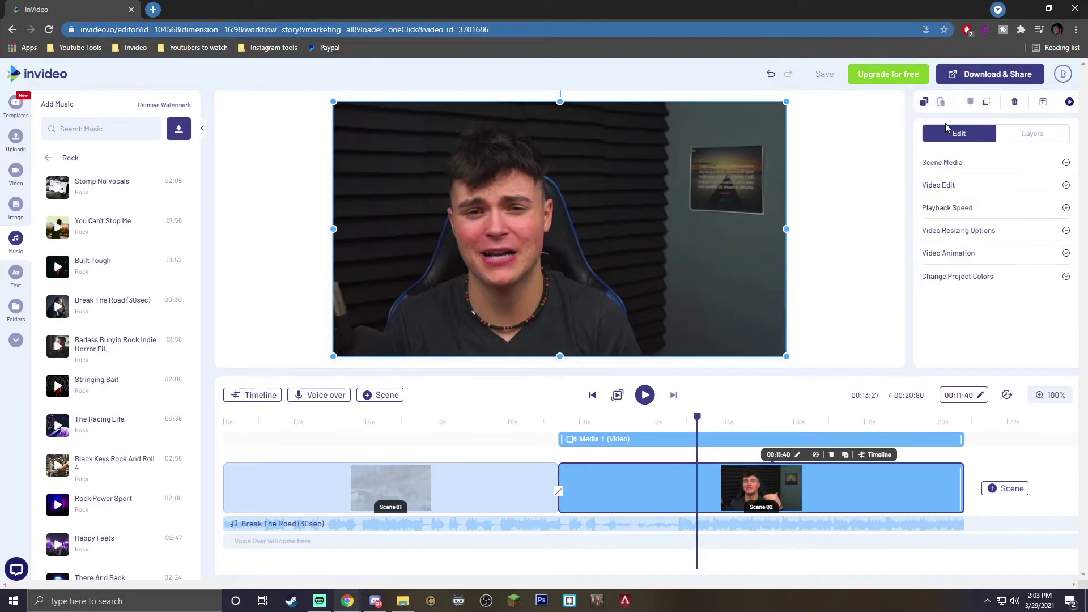
left_click(952, 189)
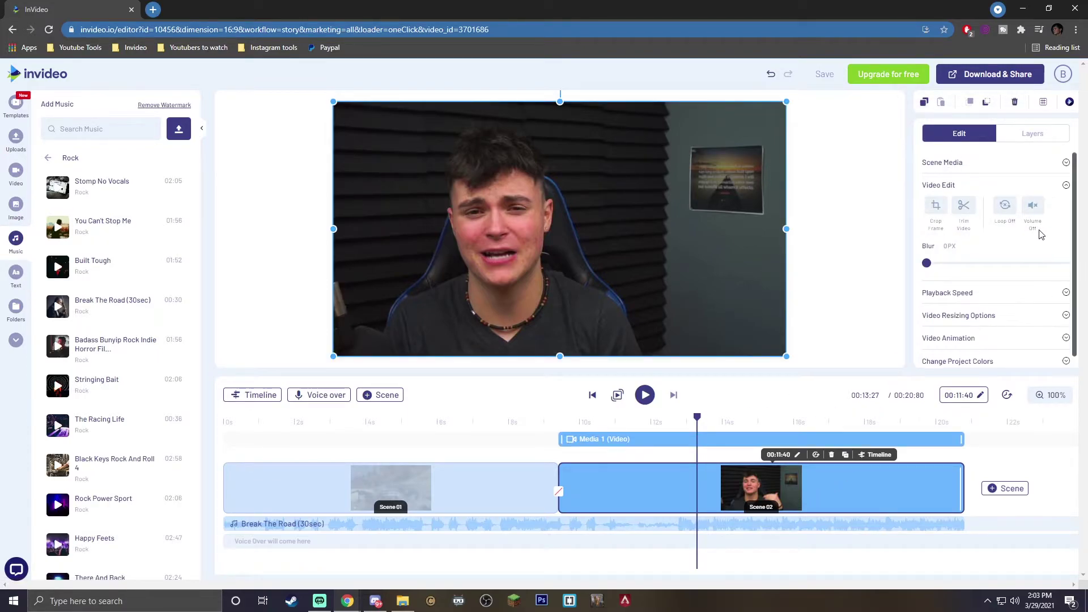
scroll(1037, 212, "down", 1)
left_click(1033, 198)
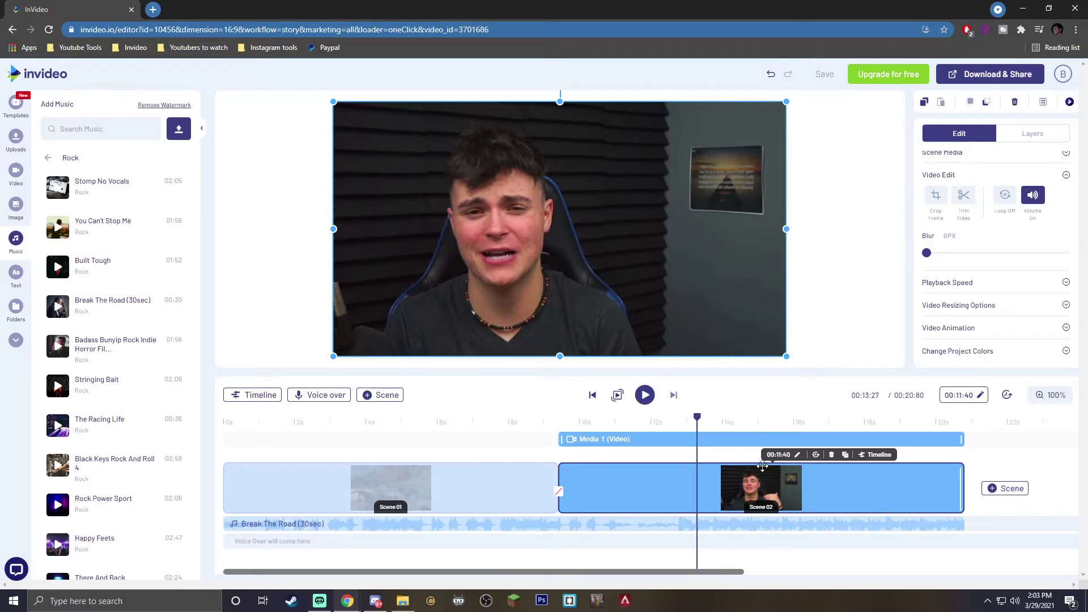
left_click(762, 466)
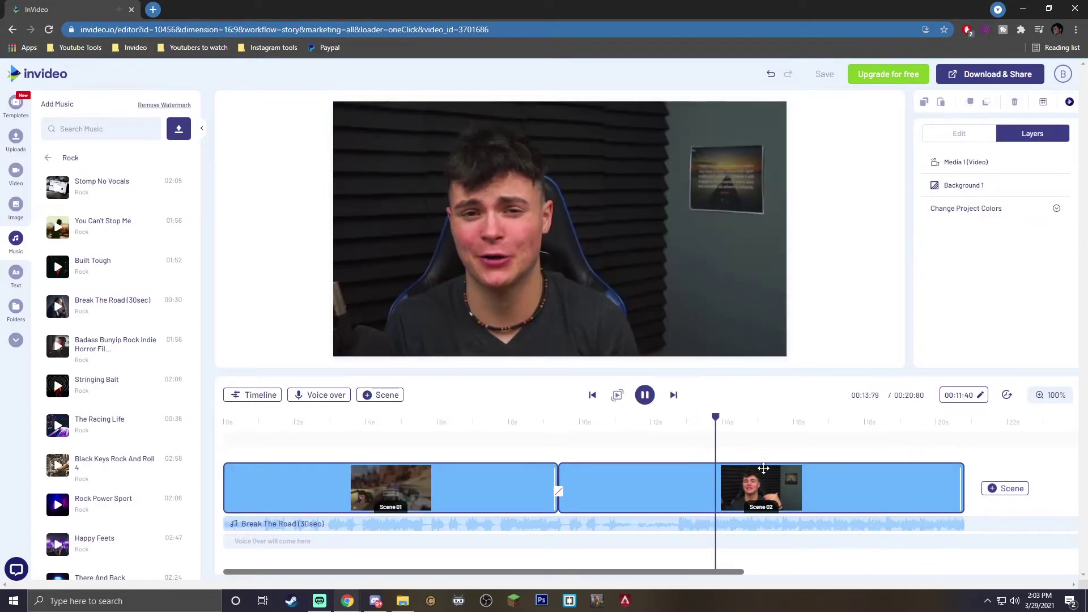
key("space")
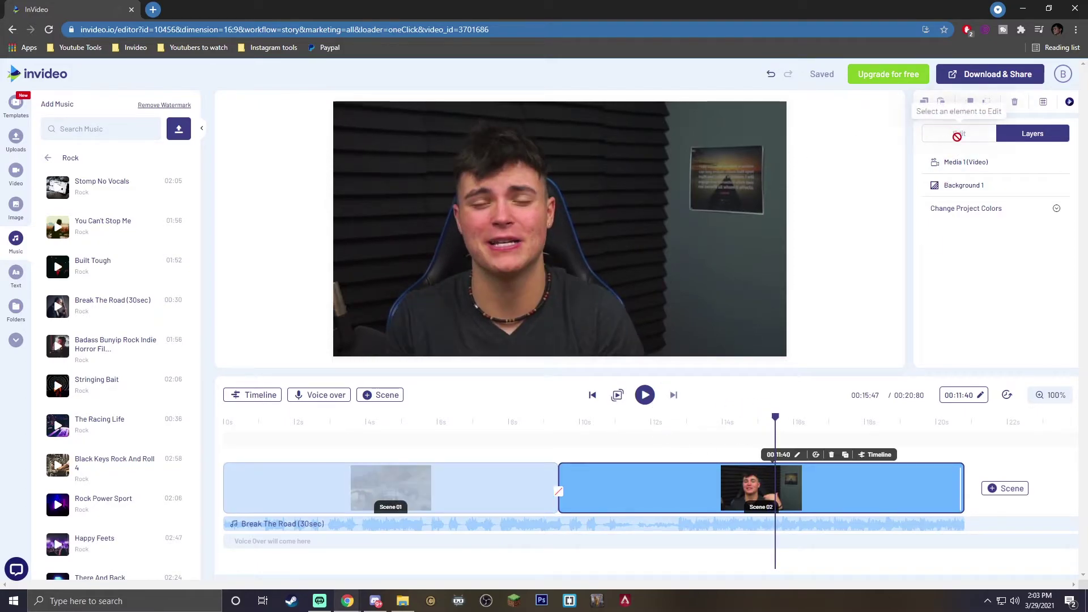
Review the face-cam clip's volume settings and move the playhead back to about 14.5 seconds.
left_click(963, 162)
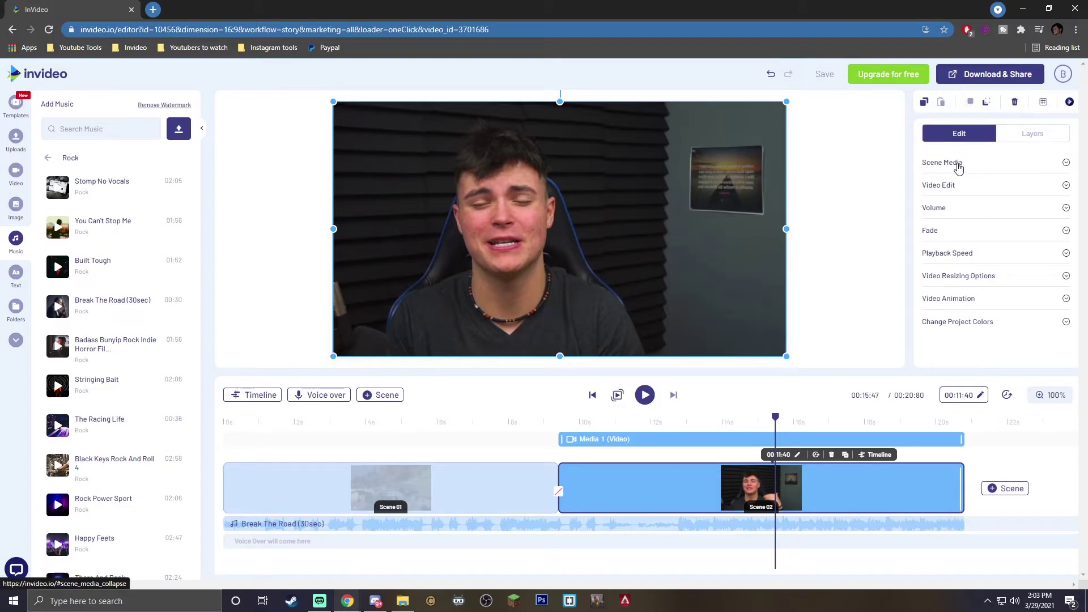
left_click(952, 208)
scroll(1065, 244, "down", 1)
scroll(1065, 238, "down", 1)
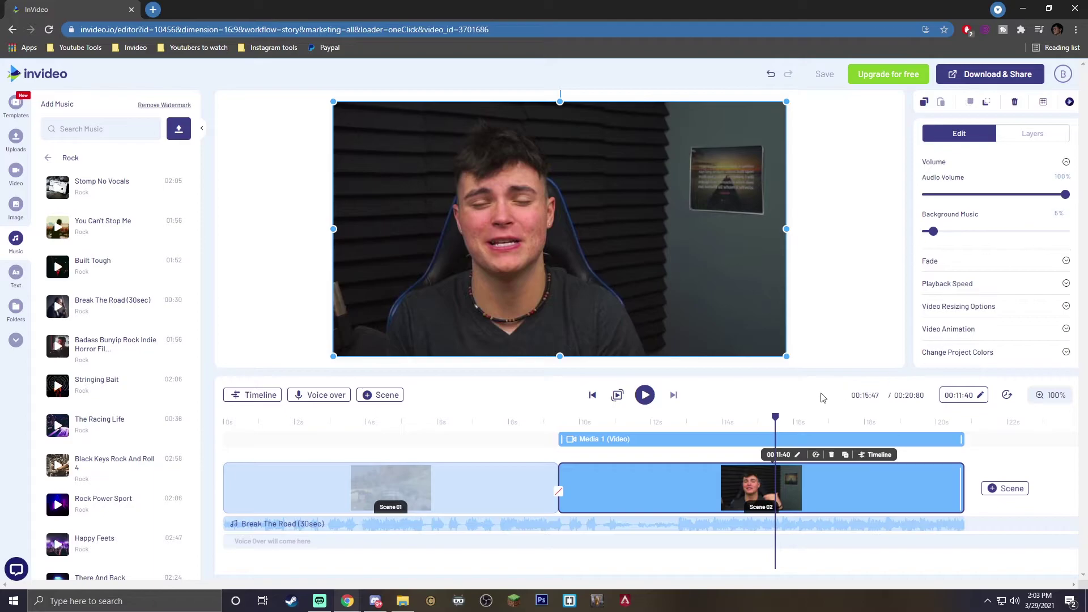
mouse_move(675, 519)
left_click(740, 423)
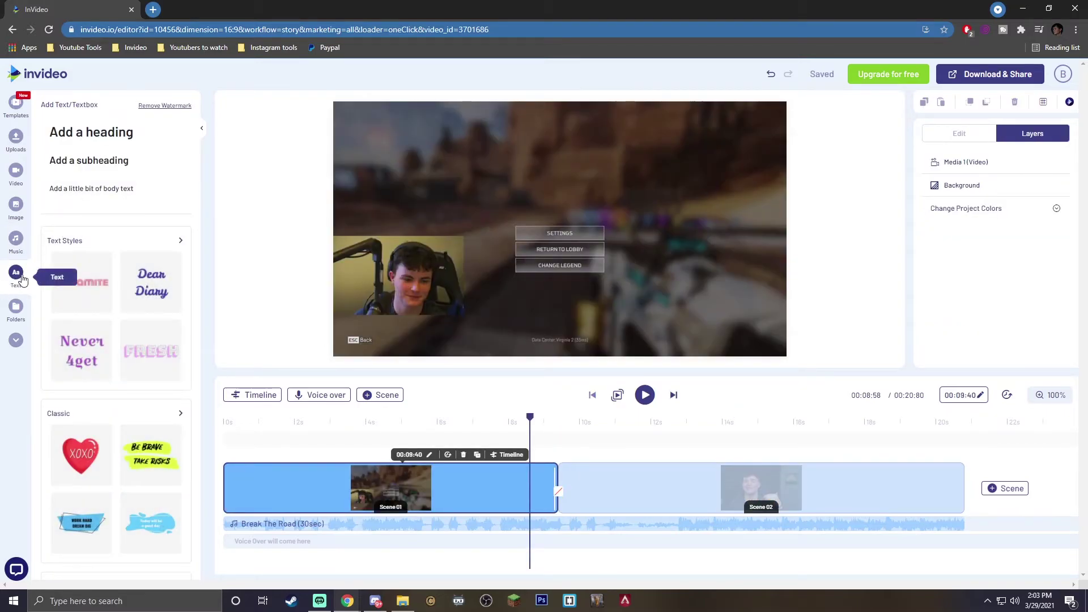
Check the Ninja heading over the first scene, then play the preview on into Scene 02.
scroll(122, 255, "down", 2)
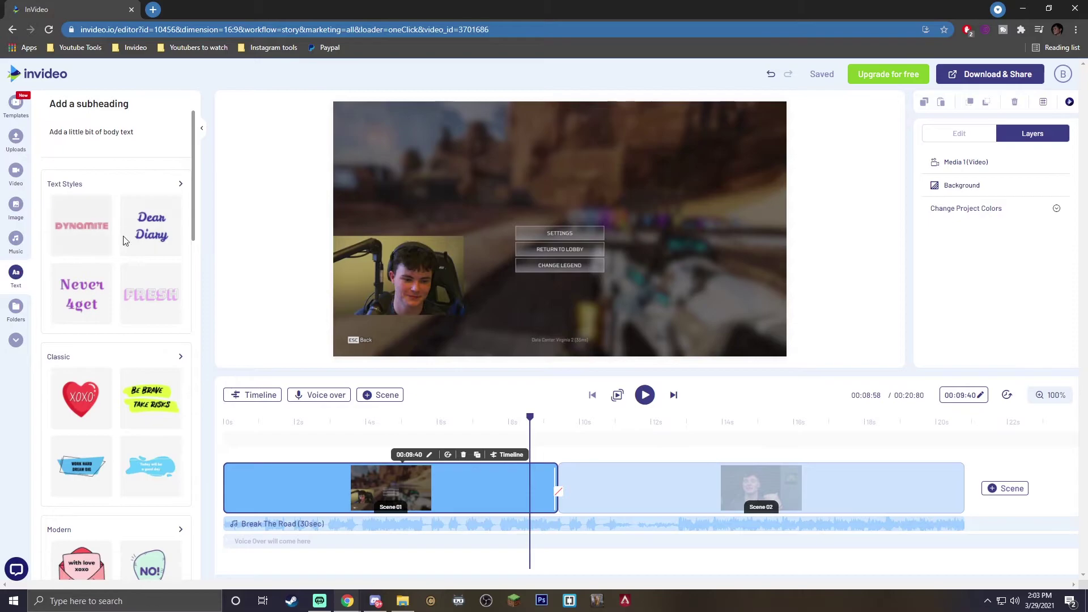
scroll(107, 253, "down", 15)
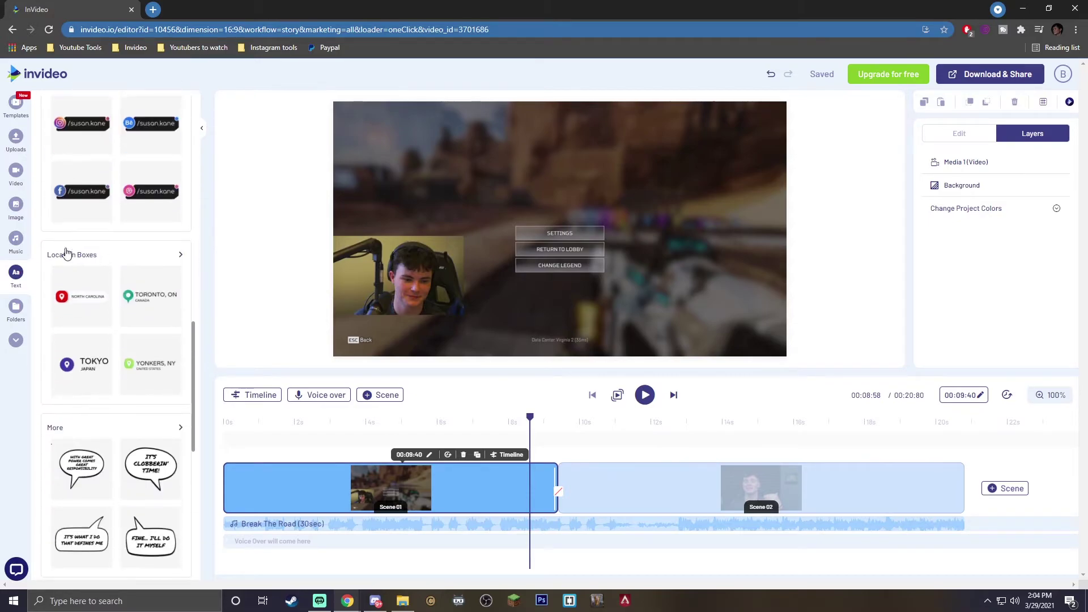
scroll(66, 252, "up", 10)
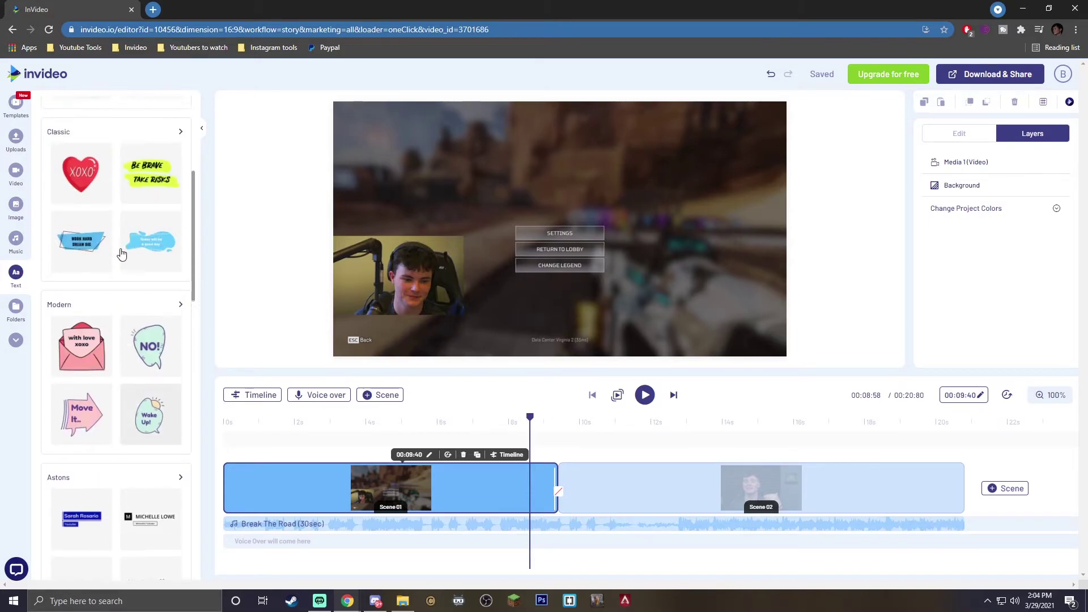
scroll(121, 254, "up", 5)
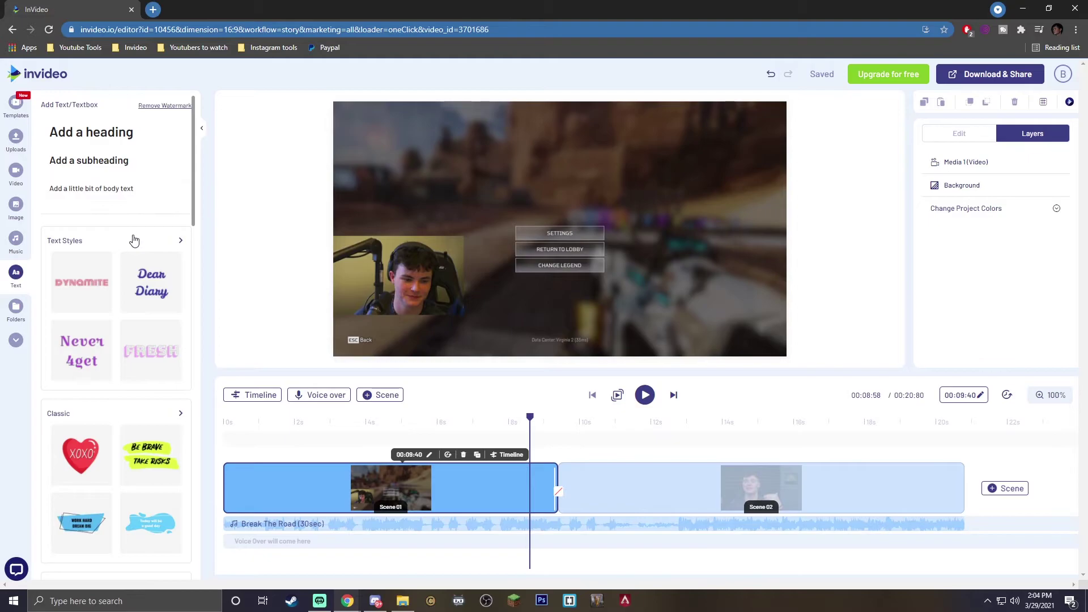
scroll(91, 279, "down", 5)
scroll(99, 282, "up", 6)
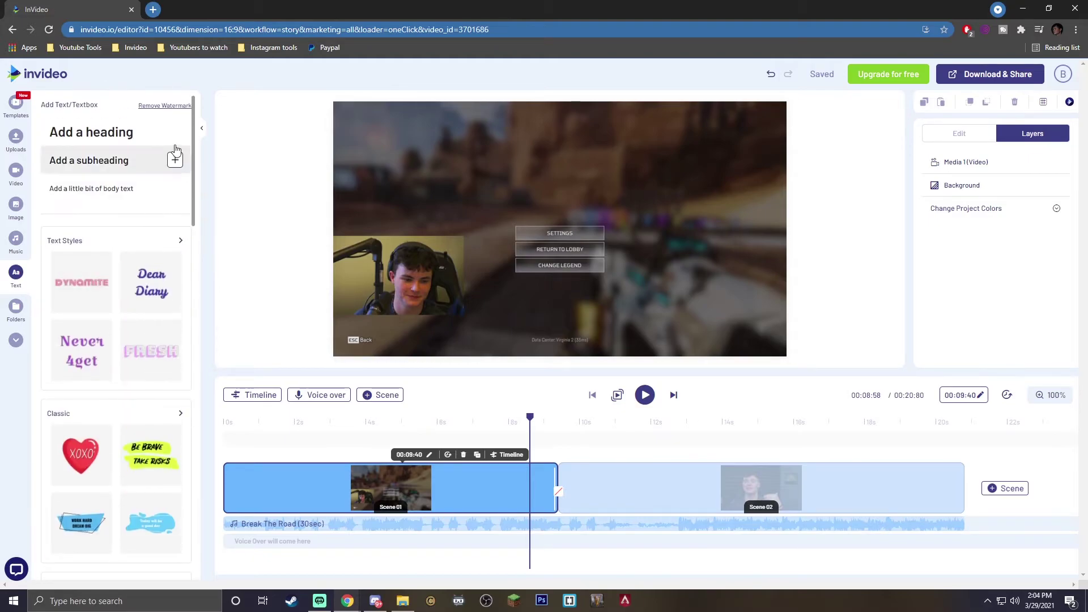
left_click(453, 309)
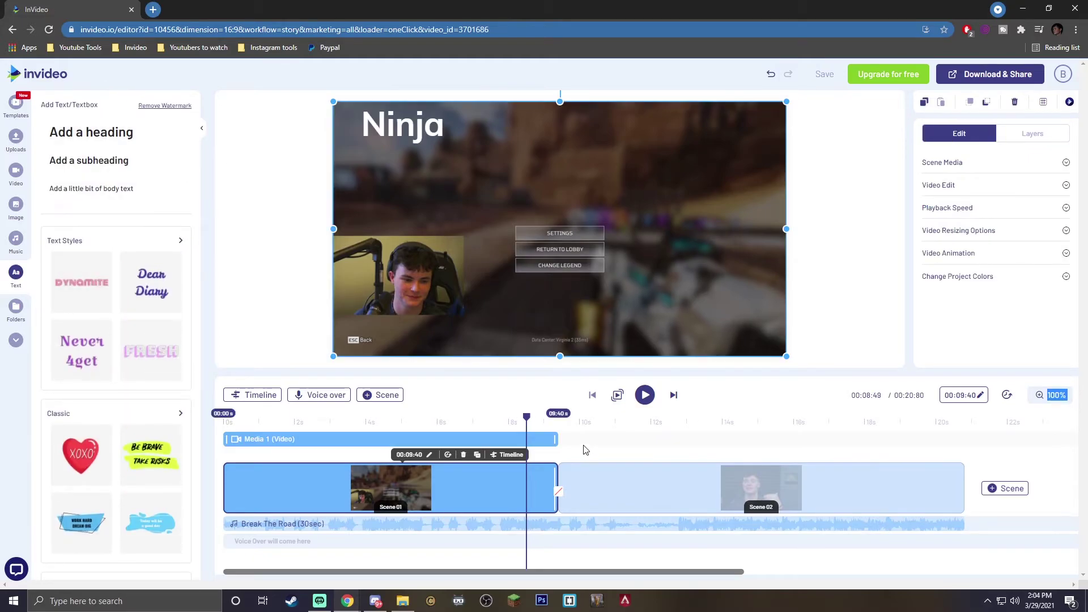
left_click(585, 450)
key("space")
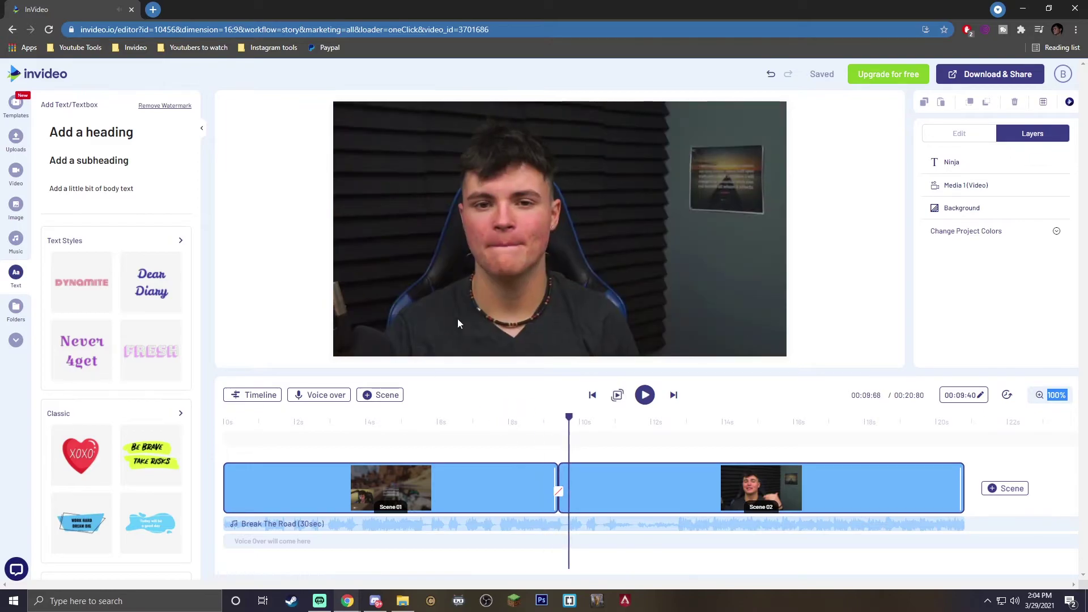
Apply a Fade transition at the join between Scene 01 and Scene 02.
left_click(558, 496)
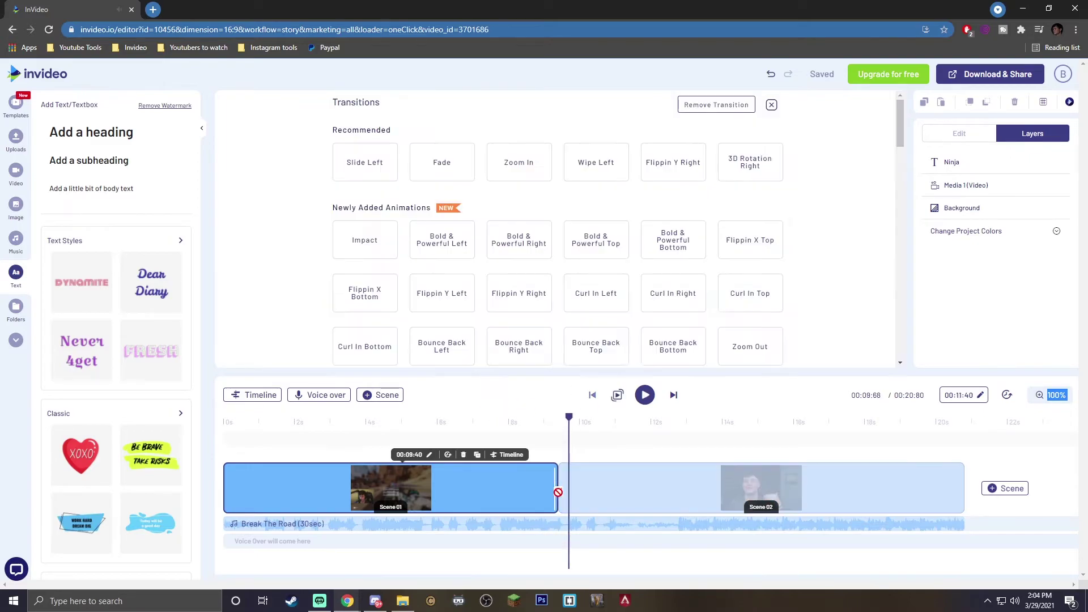
left_click(558, 492)
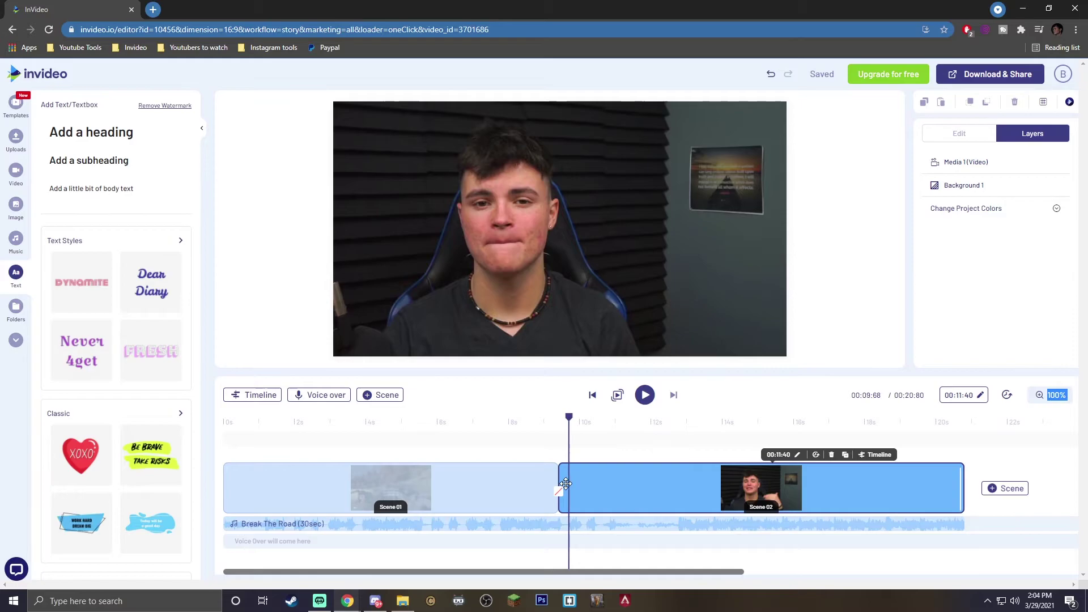
left_click(558, 492)
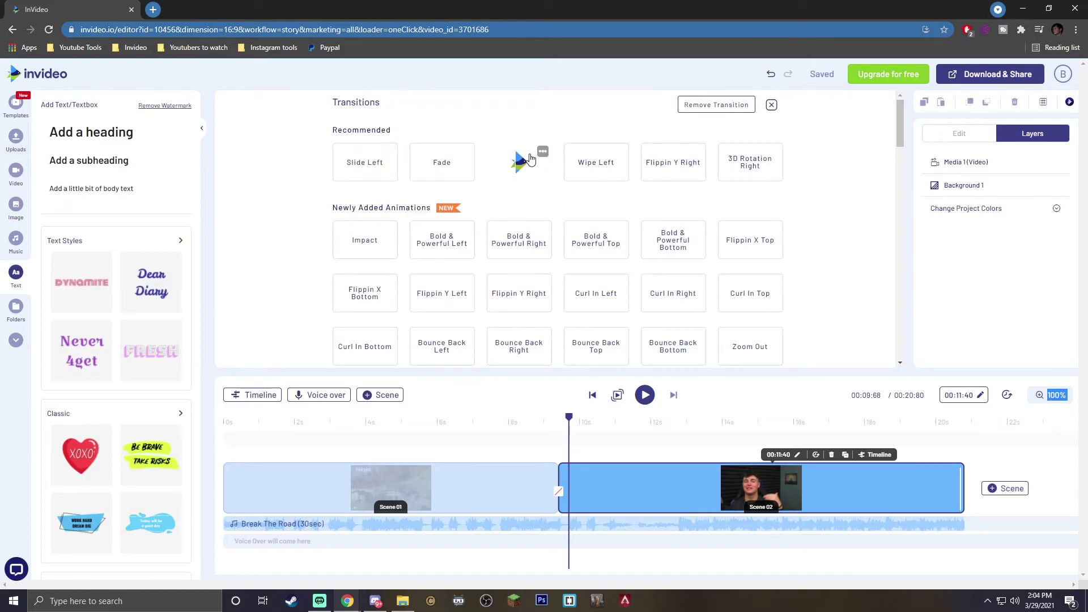
left_click(437, 163)
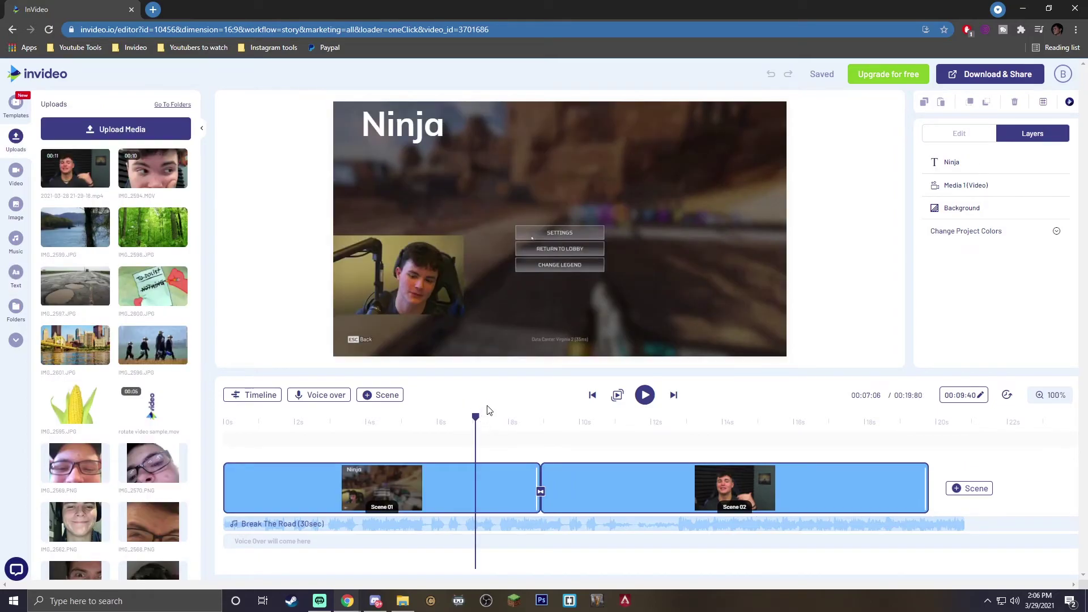
Preview the fade, then scrub back to the Ninja scene before the transition.
key("space")
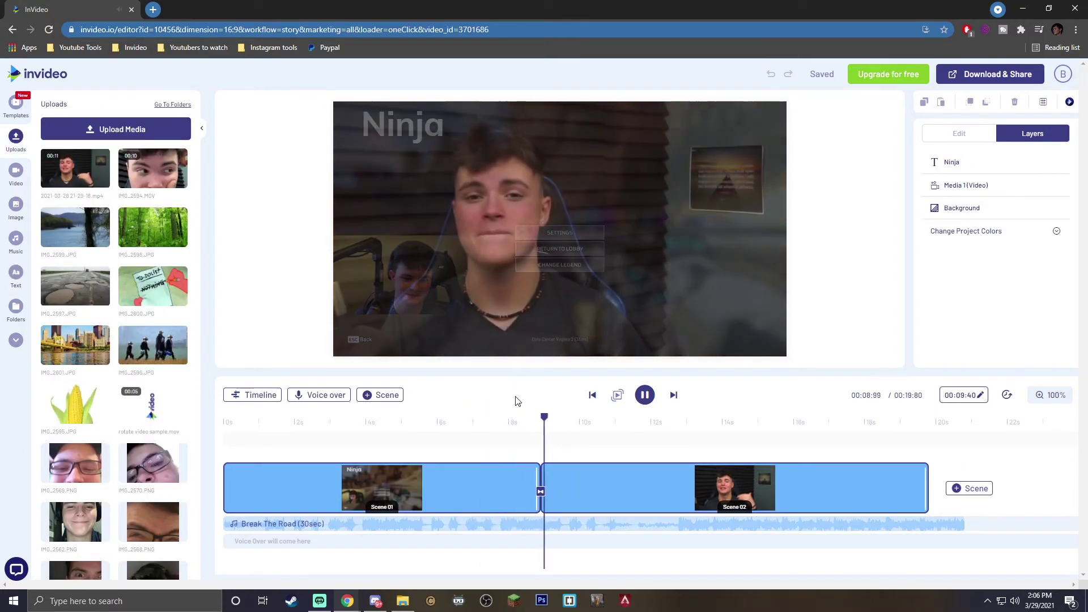
key("space")
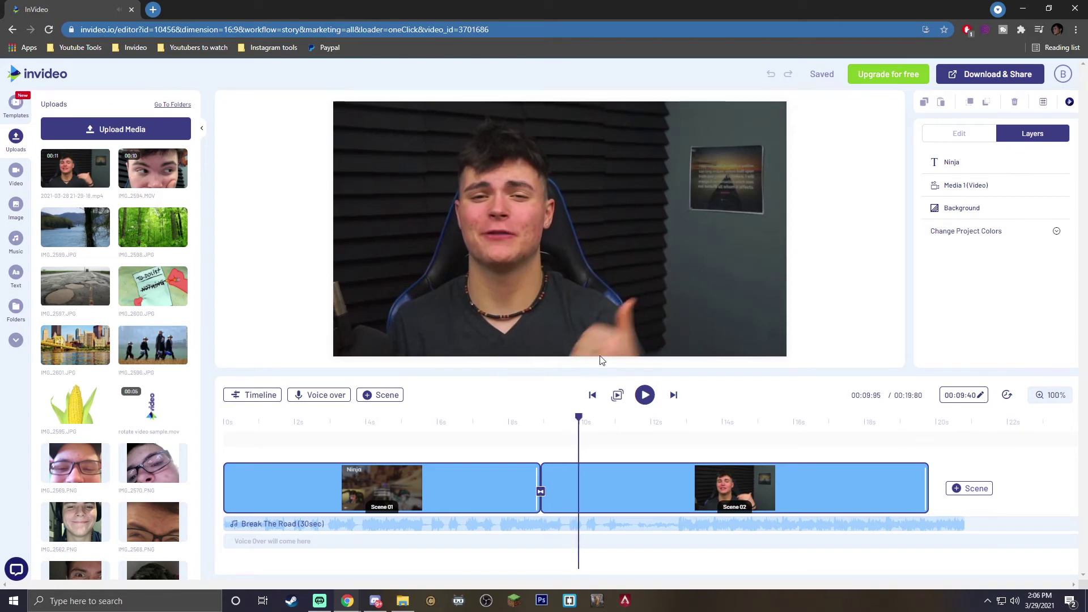
mouse_move(578, 435)
left_mouse_down()
mouse_move(524, 437)
mouse_move(563, 436)
left_mouse_up()
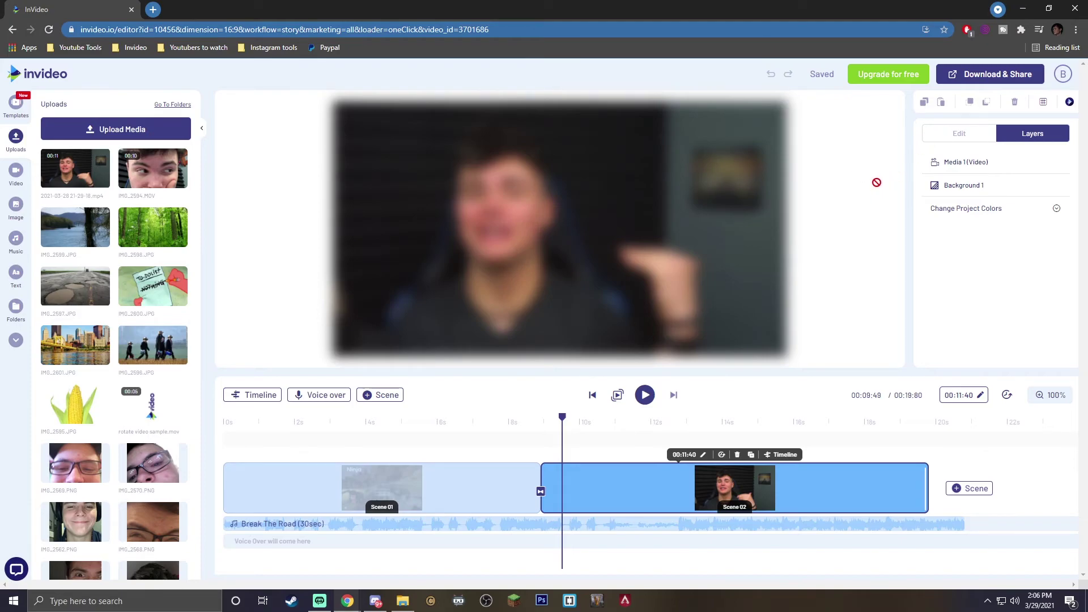
Export the video from Download & Share at 720p.
left_click(971, 78)
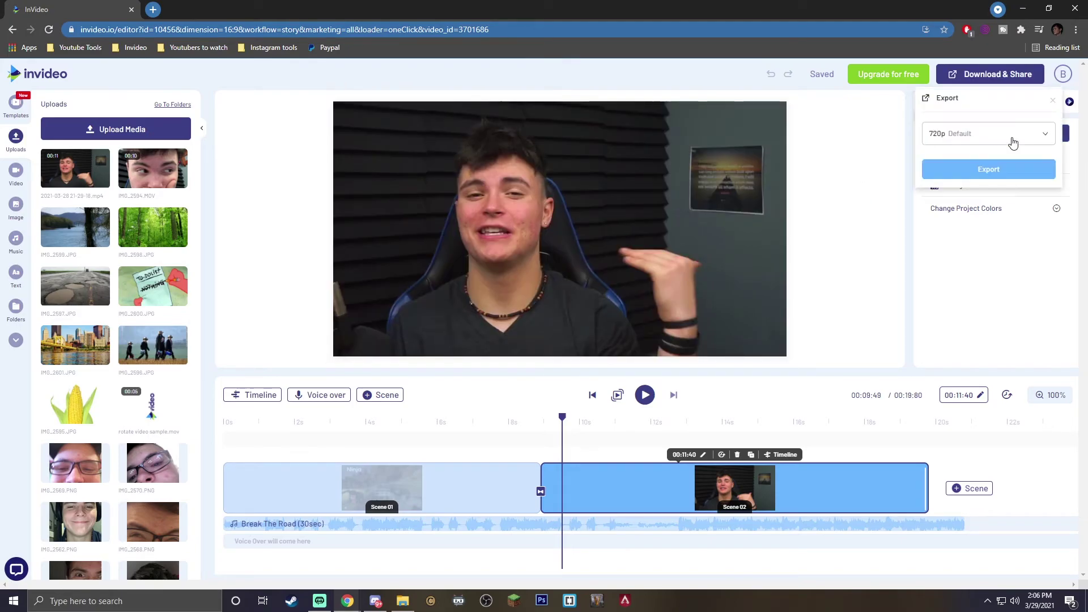
left_click(982, 177)
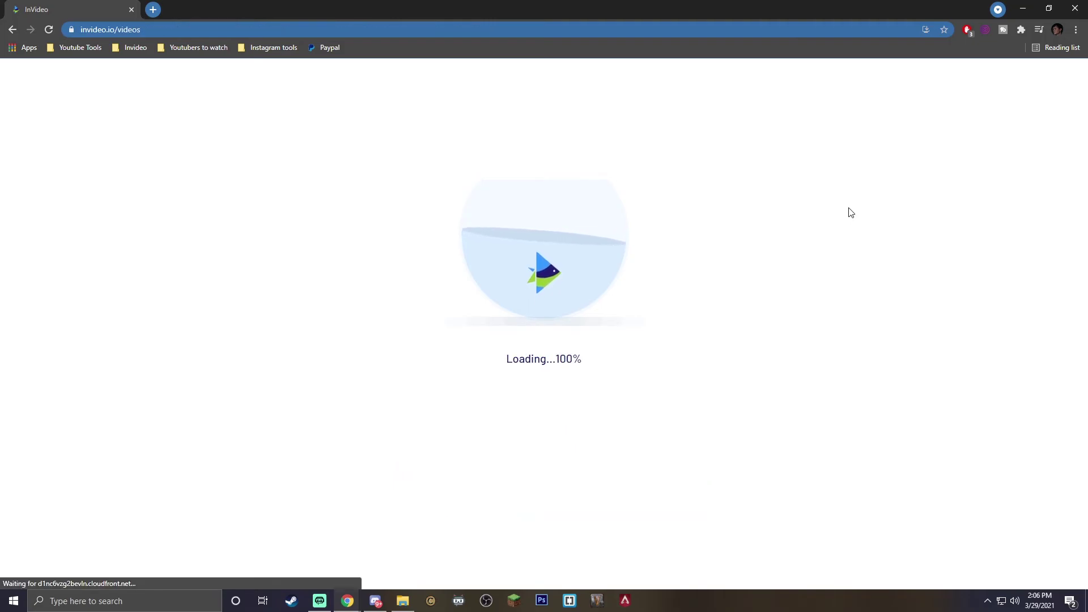
Dismiss the survey popup and scroll to the 720p download and sharing options while rendering.
scroll(589, 201, "down", 1)
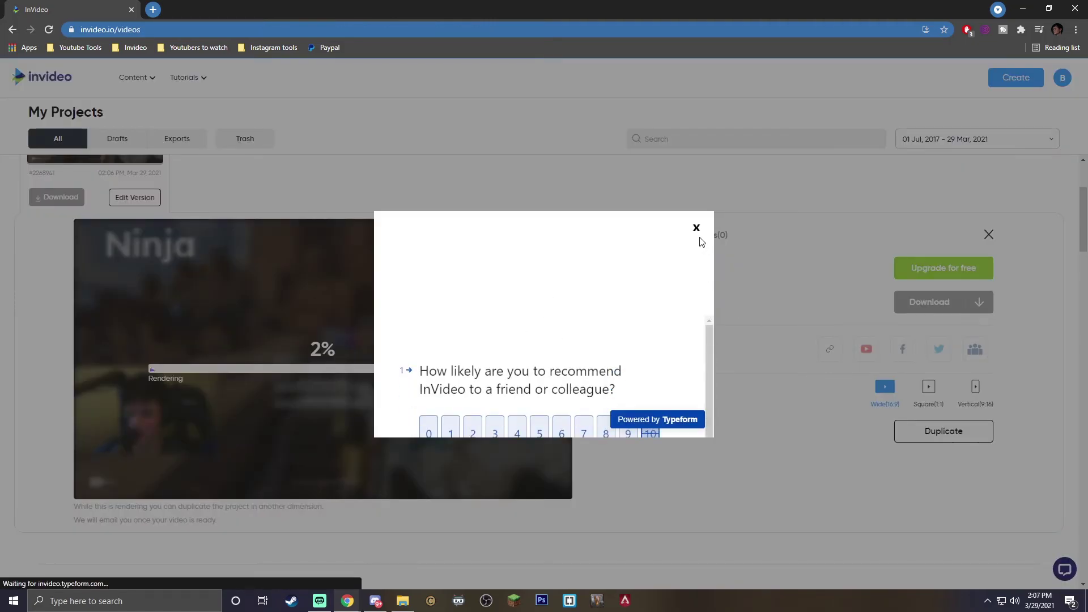
left_click(696, 226)
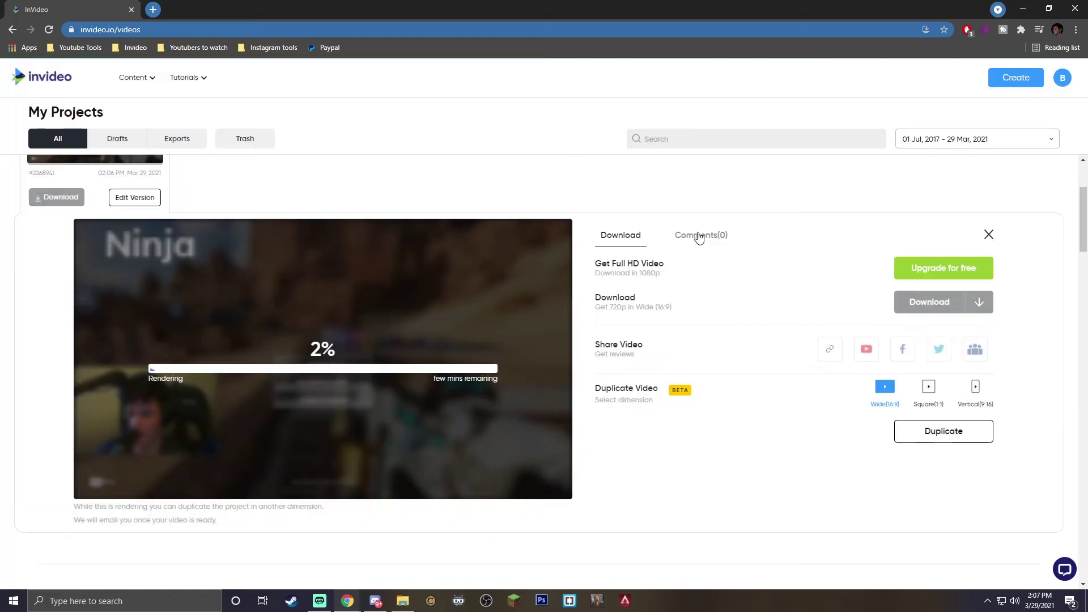
scroll(848, 351, "down", 1)
scroll(848, 351, "down", 1)
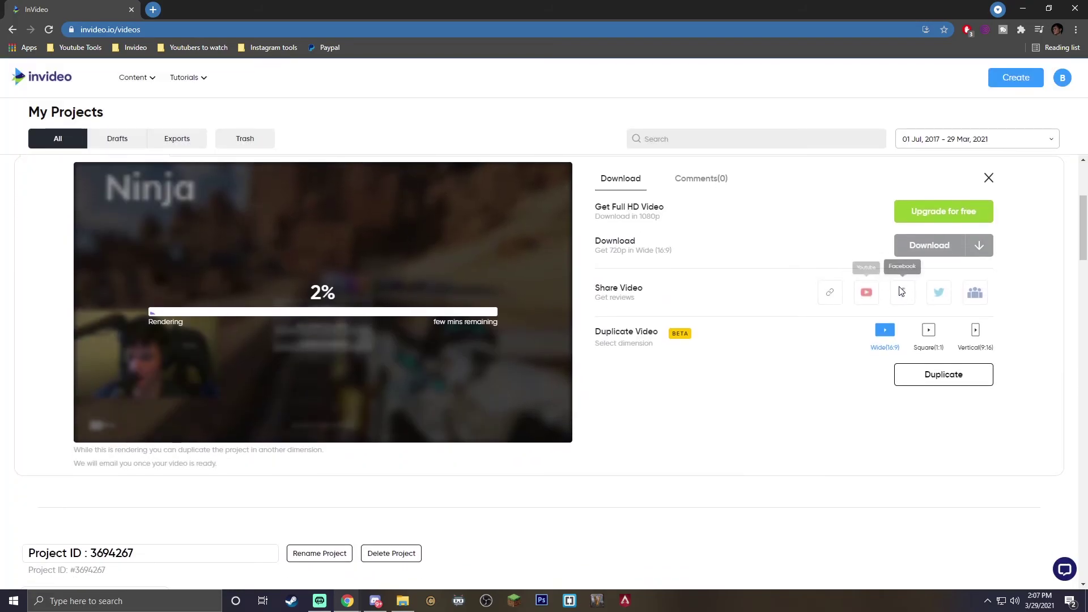
scroll(832, 306, "up", 1)
scroll(843, 326, "down", 1)
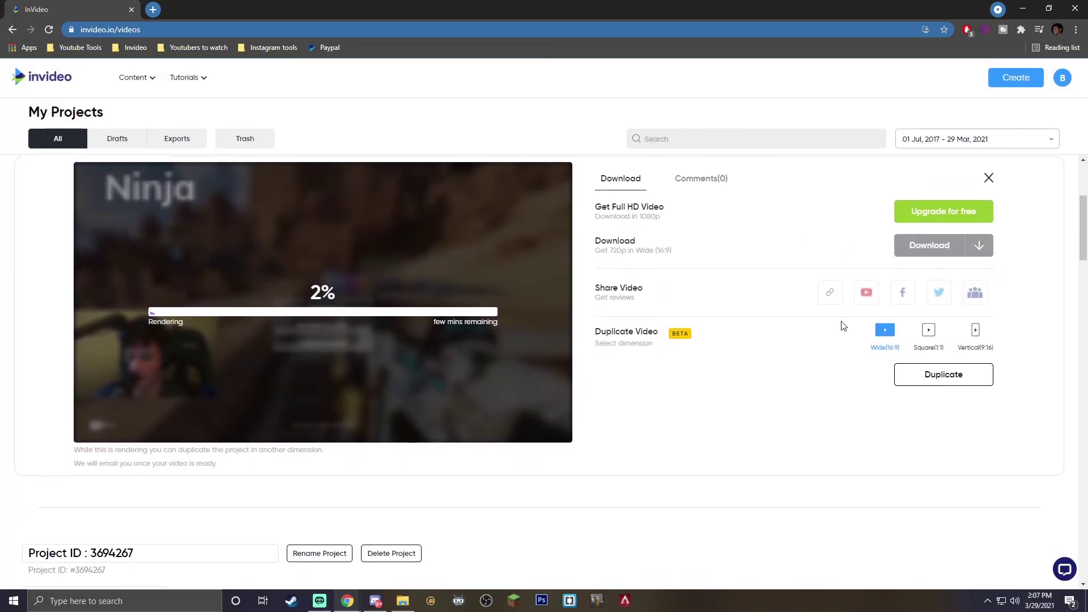
scroll(919, 301, "up", 1)
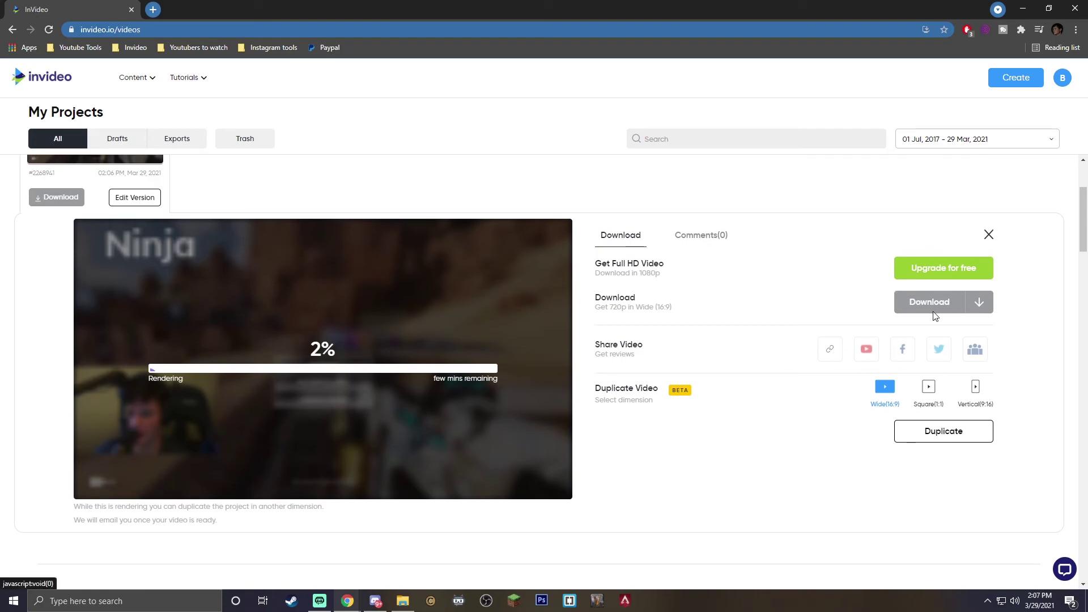